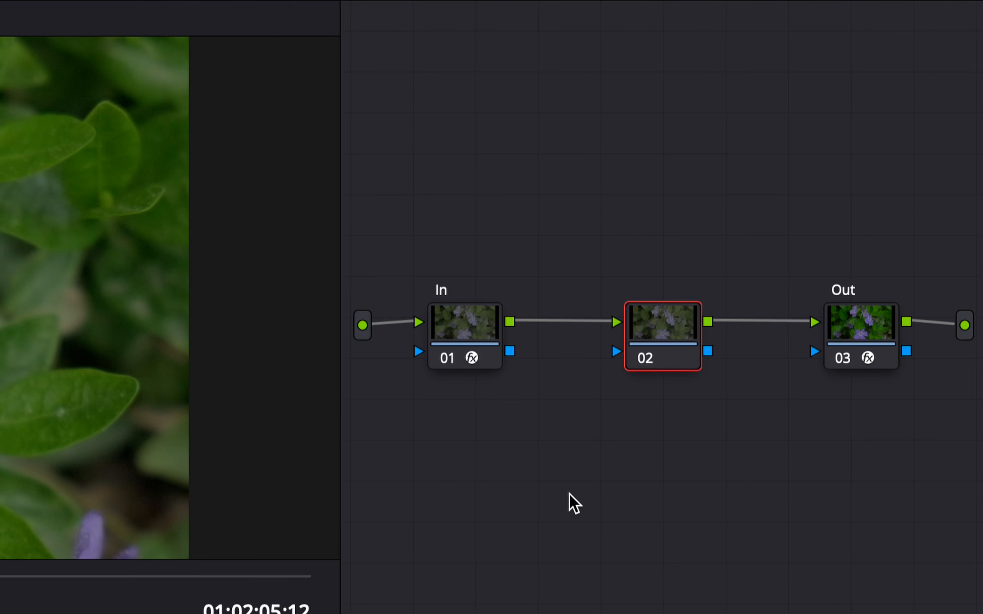
# Step: Add two serial nodes after node 02 and arrange them in a single line between In and Out
pyautogui.hotkey('alt', 's')
pyautogui.hotkey('alt', 's')
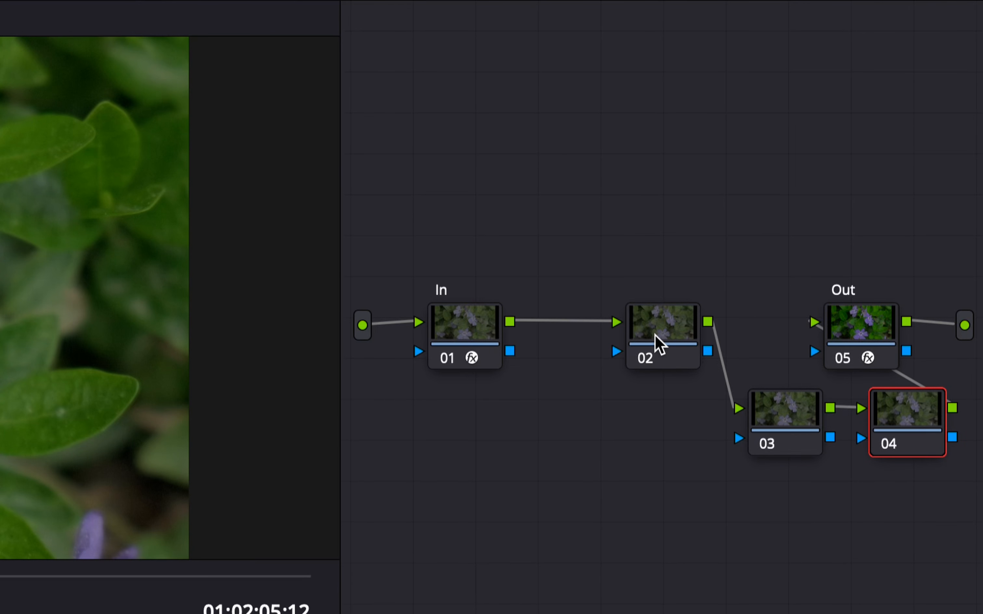
pyautogui.moveTo(656, 343); pyautogui.dragTo(588, 345)
pyautogui.moveTo(780, 411); pyautogui.dragTo(701, 325)
pyautogui.click(867, 337)
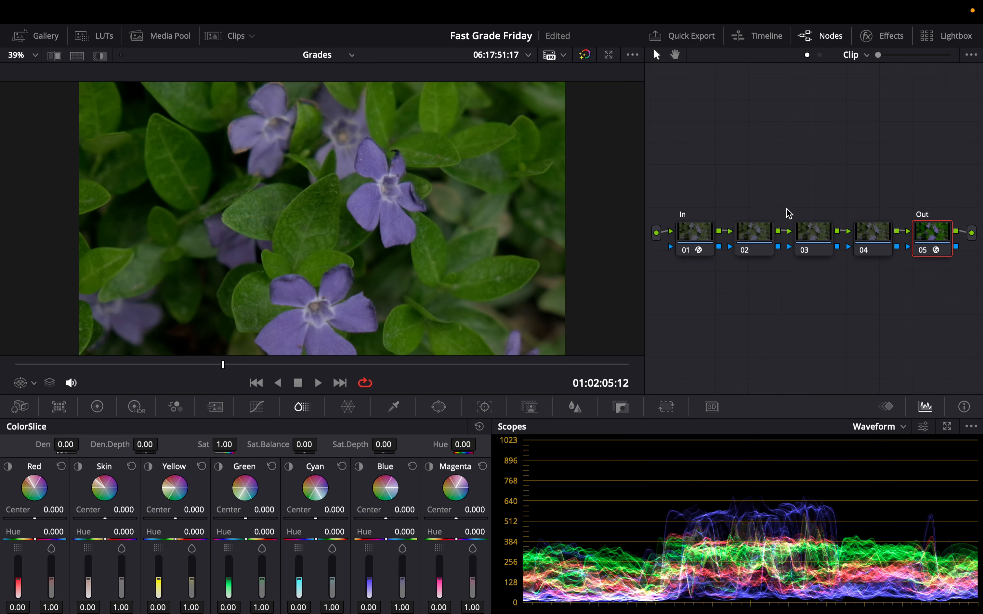
# Step: Label node 02 as Pri
pyautogui.rightClick(743, 233)
pyautogui.click(759, 259)
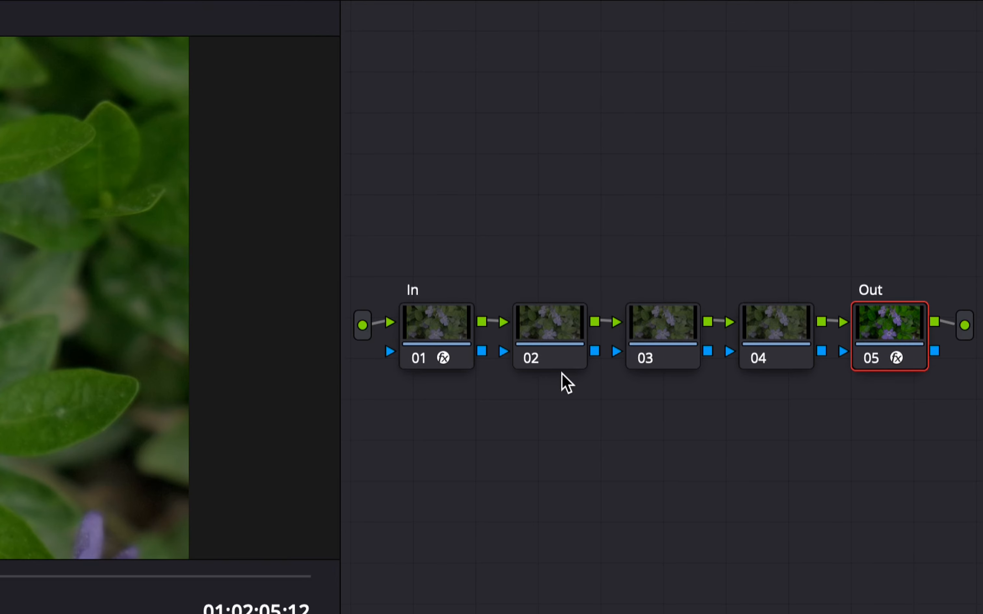
pyautogui.write('Pri')
pyautogui.press('Return')
# Step: Label node 03 as Contrast and node 04 as Sat
pyautogui.click(809, 242)
pyautogui.write('Contrast')
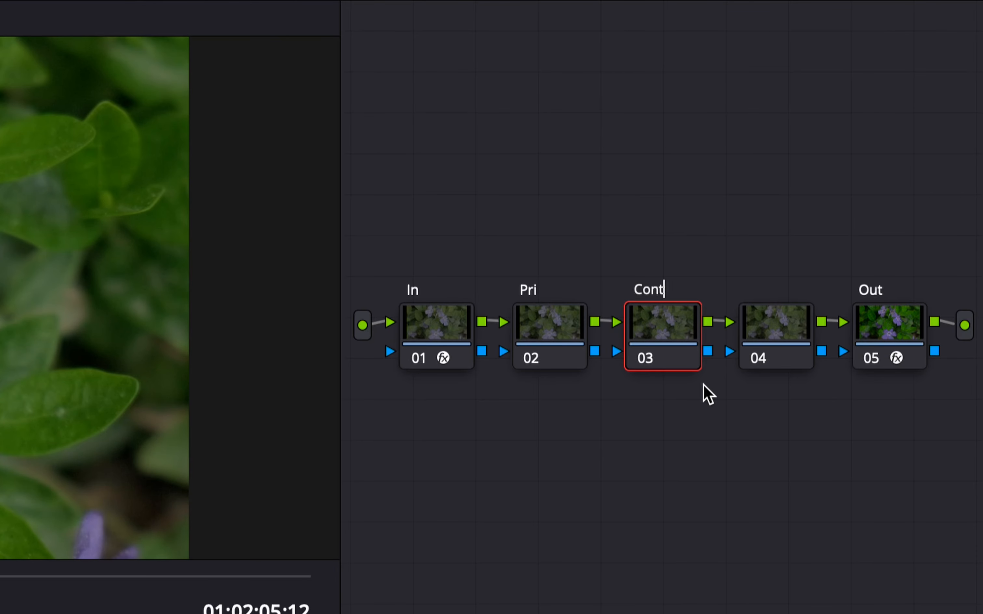
pyautogui.click(792, 368)
pyautogui.write('Sat')
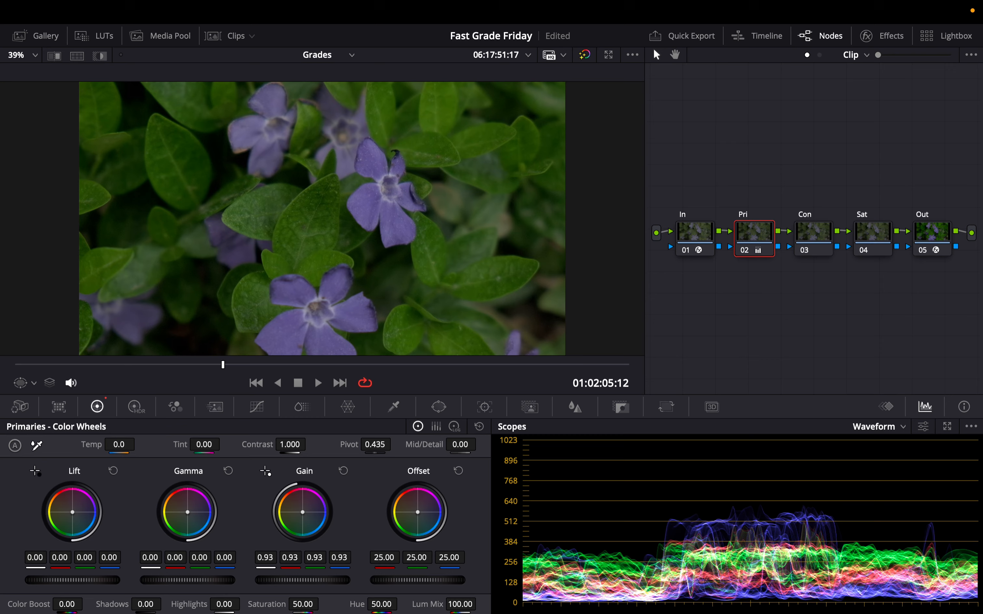
# Step: On the Pri node, set the master Gain to 0.93, Gamma to -0.03 and Lift to 0.01
pyautogui.moveTo(303, 580); pyautogui.dragTo(298, 580)
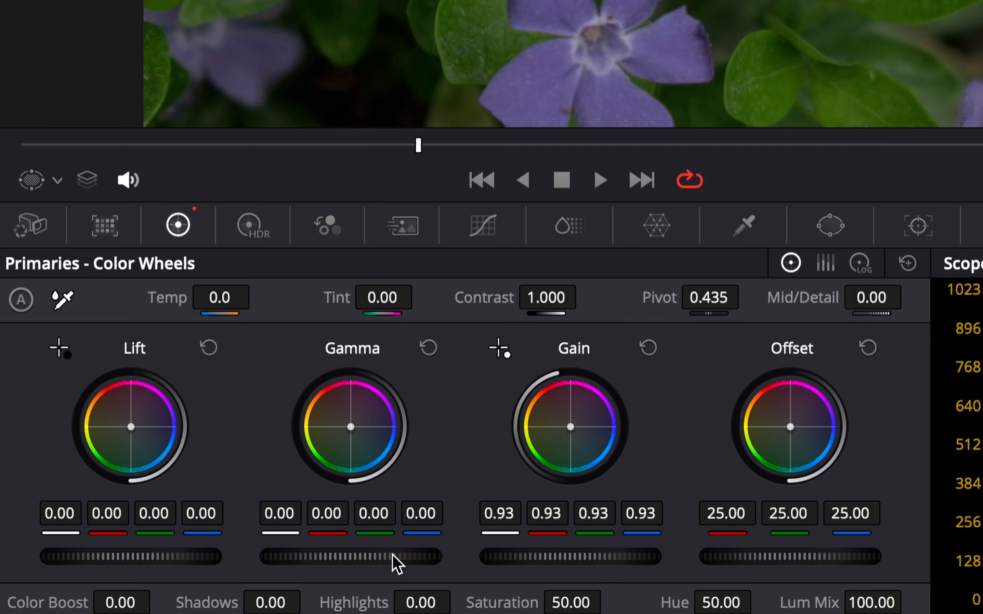
pyautogui.moveTo(396, 563); pyautogui.dragTo(387, 556)
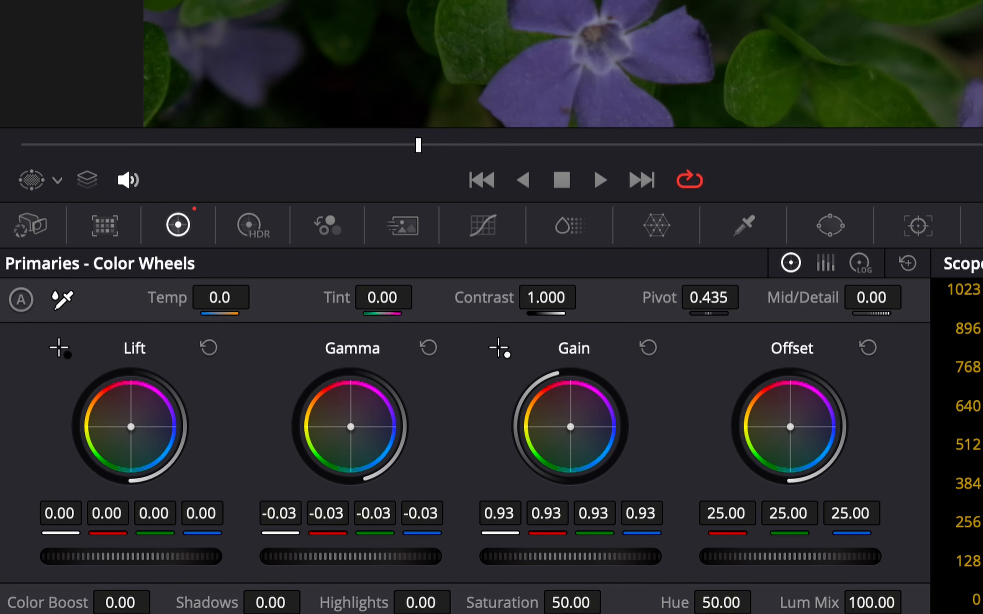
pyautogui.moveTo(130, 556)
pyautogui.mouseDown()
pyautogui.moveTo(142, 557)
pyautogui.moveTo(121, 556)
pyautogui.mouseUp()
# Step: Toggle the Pri node off and on to compare the correction
pyautogui.press('super+d')
pyautogui.press('super+d')
pyautogui.press('super+d')
pyautogui.press('super+d')
pyautogui.press('super+d')
pyautogui.press('super+d')
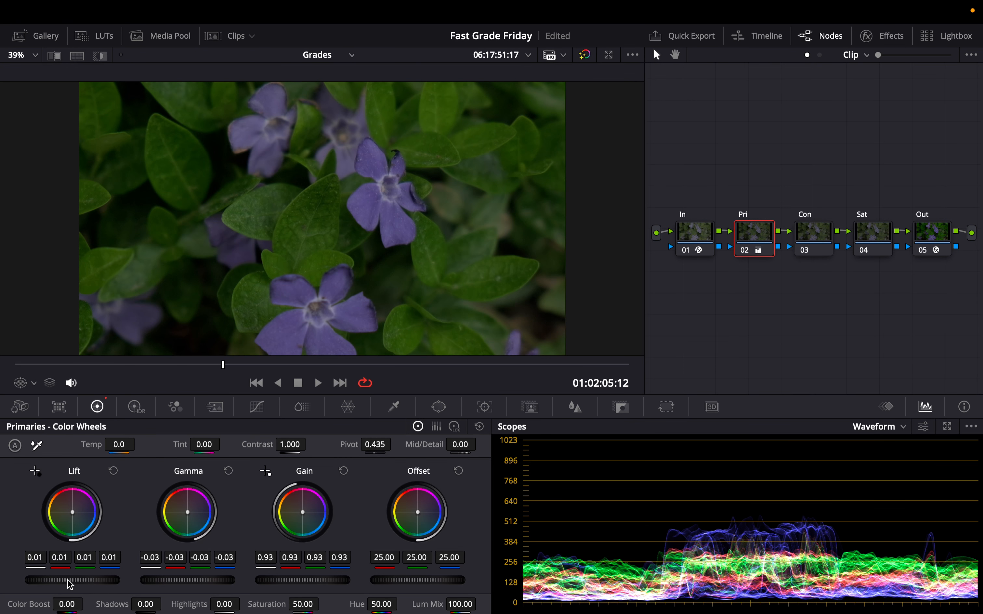
# Step: On the Contrast node, set Contrast to 1.148 and Pivot to 0.315
pyautogui.click(813, 233)
pyautogui.moveTo(290, 443); pyautogui.dragTo(307, 443)
pyautogui.moveTo(373, 442); pyautogui.dragTo(324, 442)
pyautogui.moveTo(290, 444); pyautogui.dragTo(297, 444)
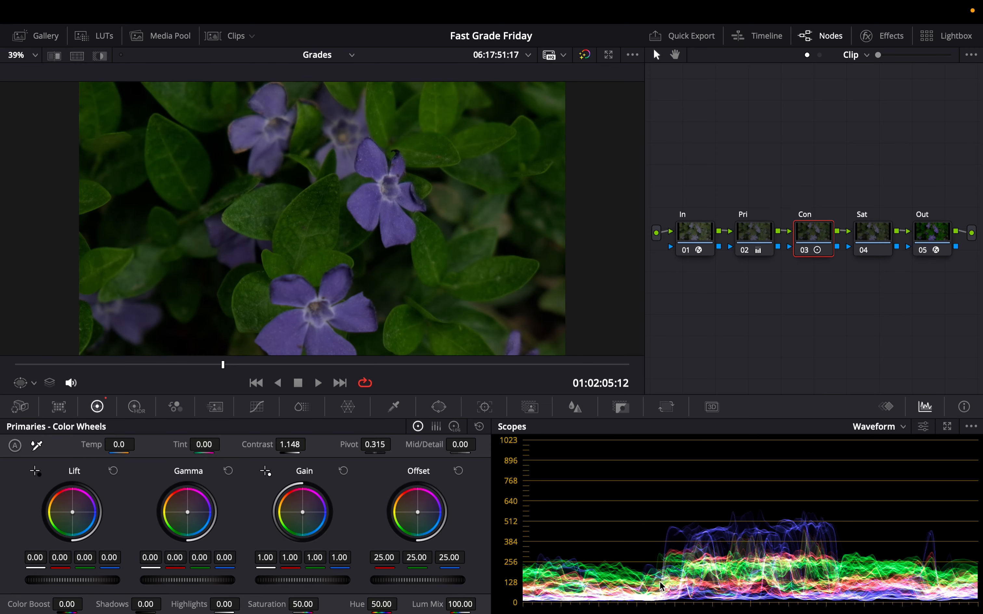
# Step: Select the Sat node and open the ColorSlice tools
pyautogui.click(757, 233)
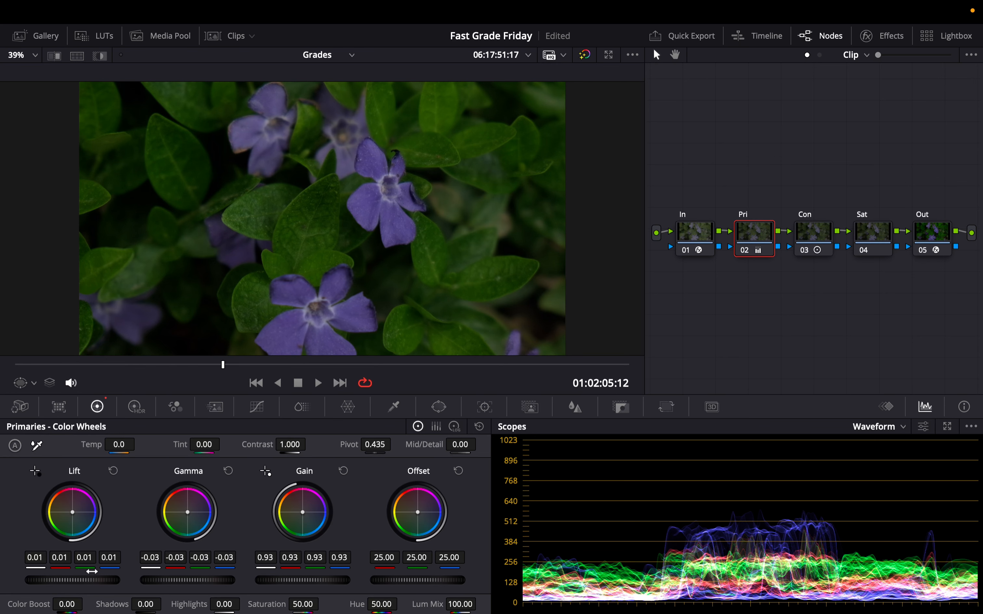
pyautogui.click(815, 244)
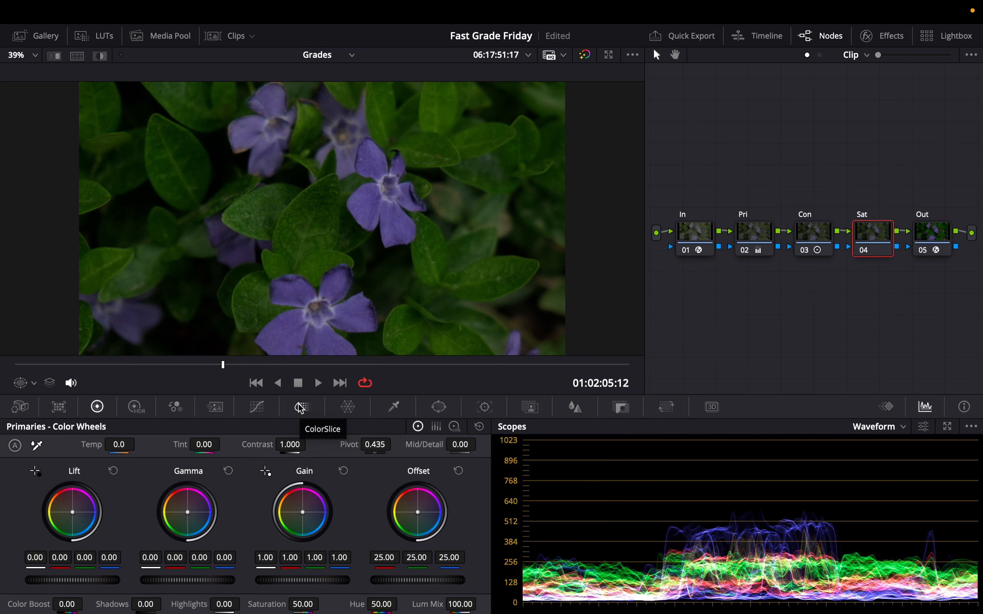
pyautogui.moveTo(308, 605); pyautogui.dragTo(259, 605)
pyautogui.click(302, 407)
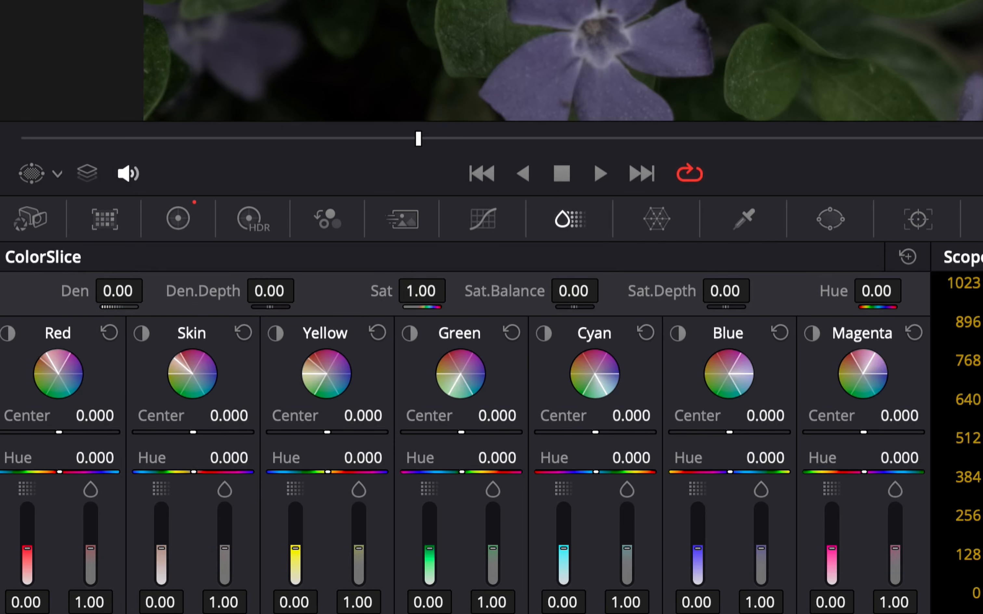
# Step: In ColorSlice, lower saturation to 0.62 and raise density to 1.00
pyautogui.moveTo(443, 289)
pyautogui.mouseDown()
pyautogui.moveTo(453, 288)
pyautogui.moveTo(431, 289)
pyautogui.mouseUp()
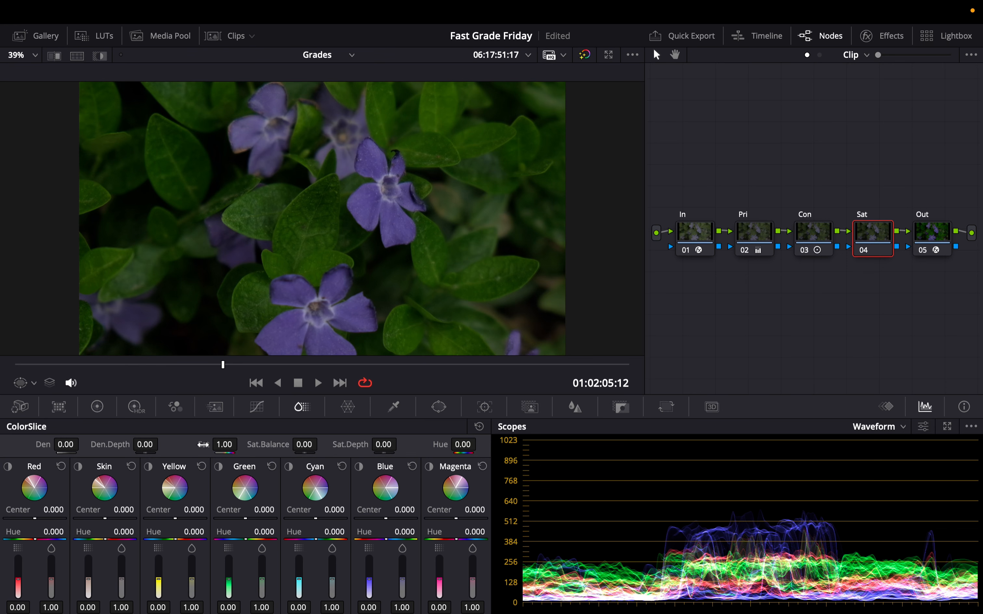
pyautogui.moveTo(203, 444); pyautogui.dragTo(187, 445)
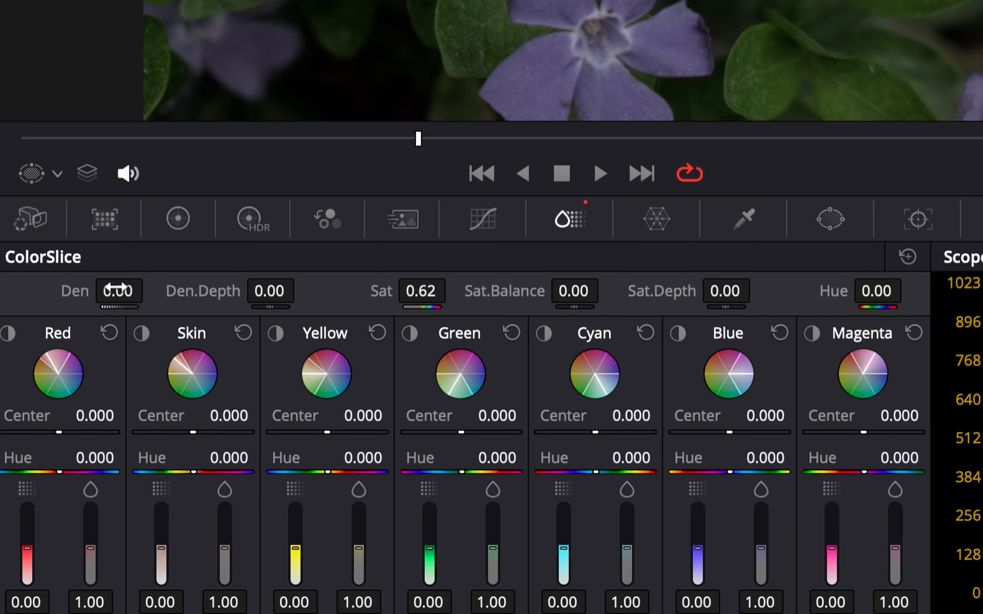
pyautogui.moveTo(67, 444); pyautogui.dragTo(83, 444)
pyautogui.moveTo(151, 290); pyautogui.dragTo(195, 290)
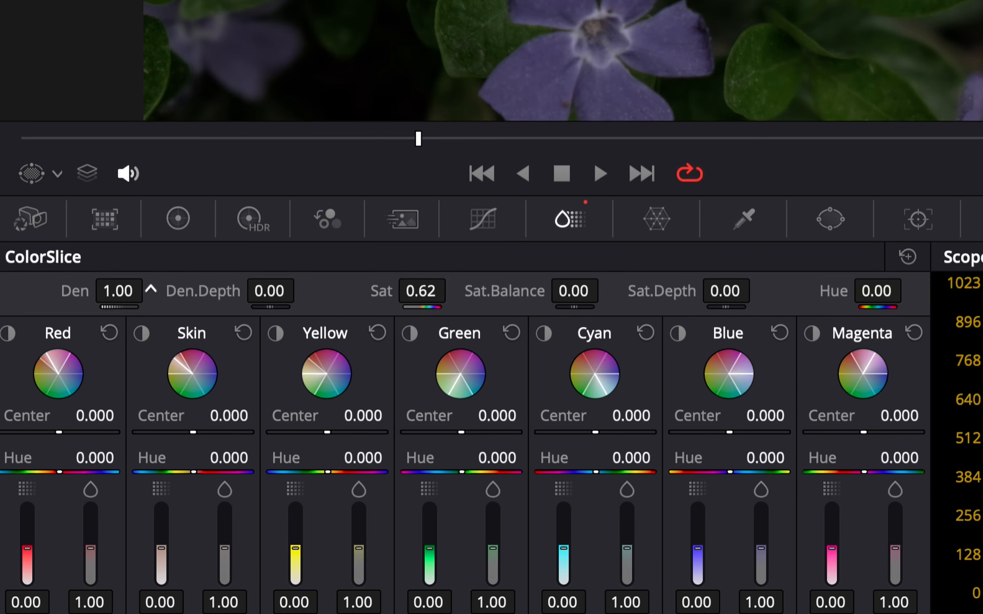
# Step: Lower ColorSlice saturation to 0.52 and toggle the node and whole grade on and off to compare
pyautogui.hotkey('ctrl', 'd')
pyautogui.hotkey('ctrl', 'd')
pyautogui.hotkey('ctrl', 'd')
pyautogui.hotkey('ctrl', 'd')
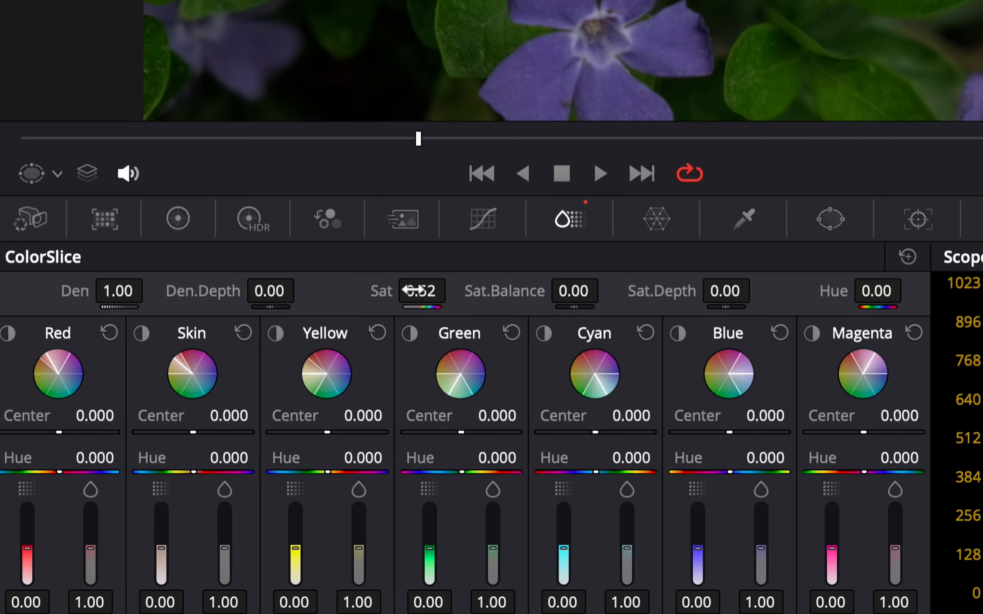
pyautogui.hotkey('shift', 'd')
pyautogui.hotkey('shift', 'd')
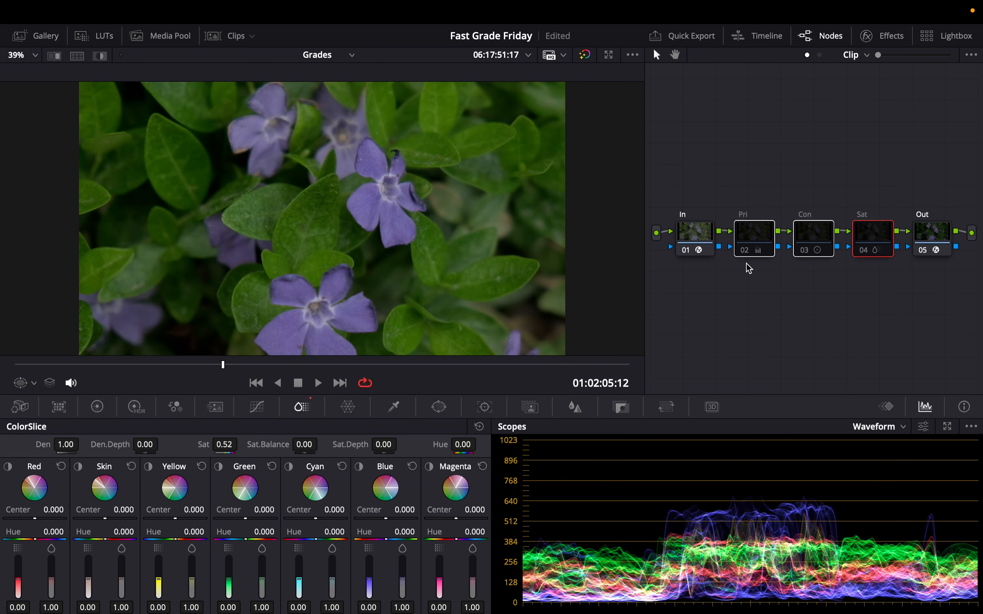
pyautogui.hotkey('ctrl', 'd')
pyautogui.hotkey('ctrl', 'd')
pyautogui.hotkey('ctrl', 'd')
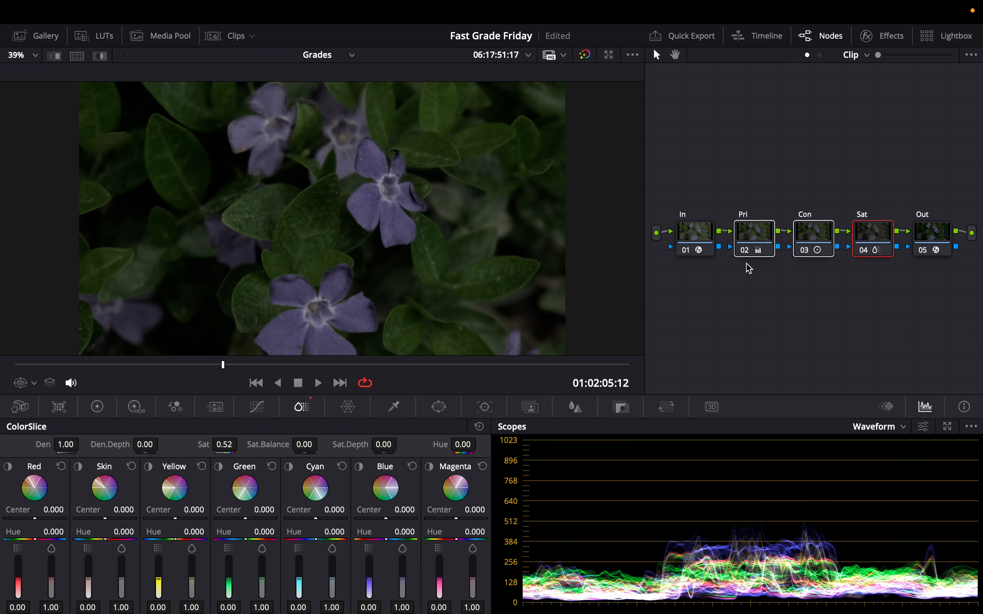
# Step: Review the primaries settings of the Contrast and Sat nodes
pyautogui.click(828, 311)
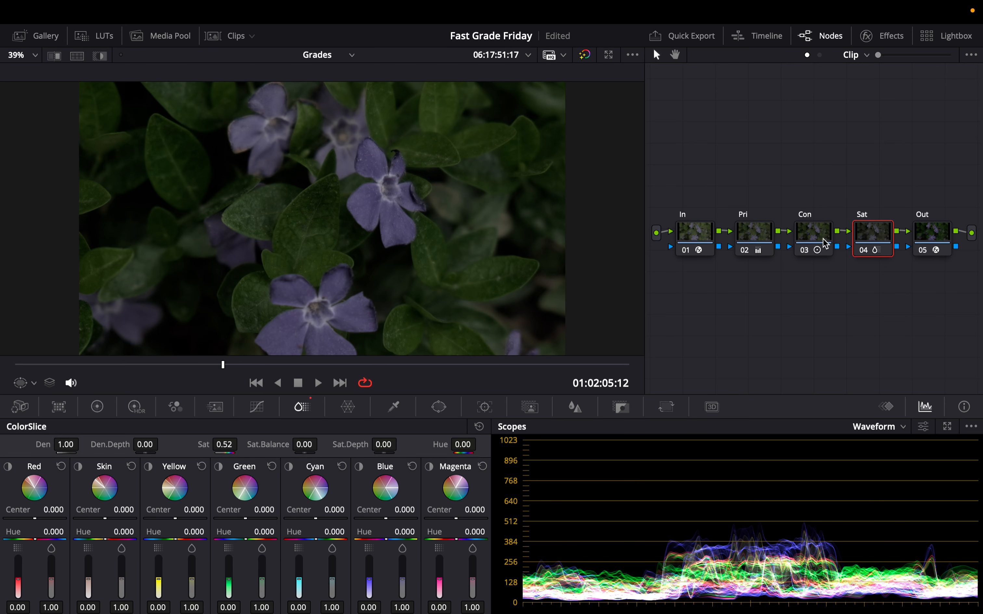
pyautogui.click(825, 244)
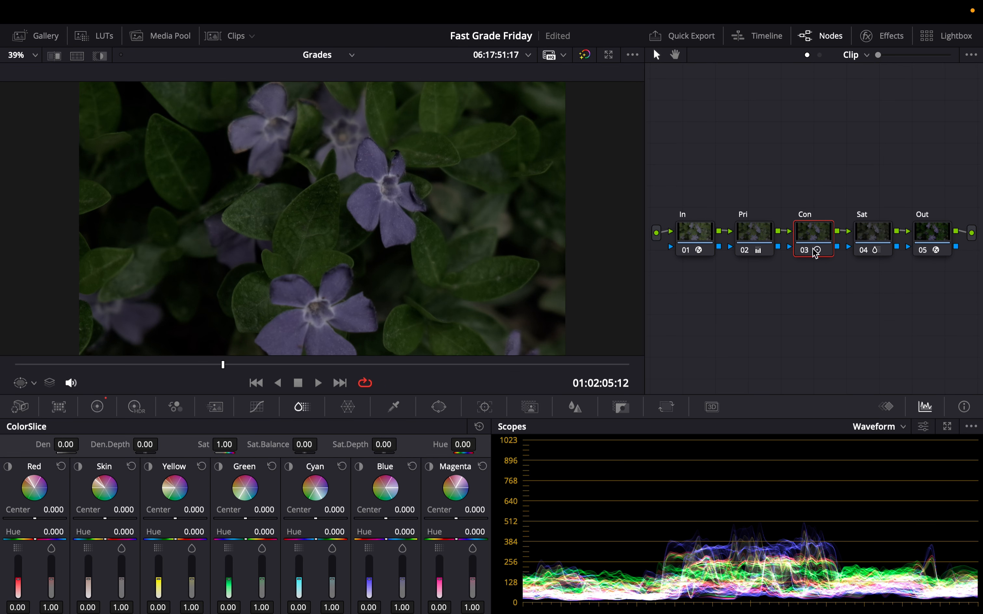
pyautogui.click(97, 407)
pyautogui.click(872, 236)
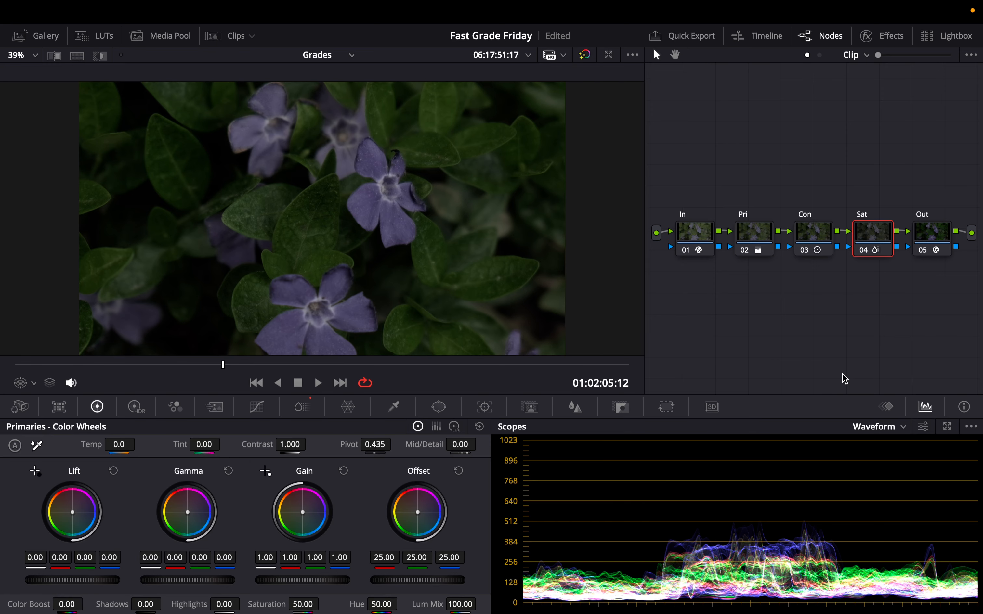
# Step: Add a Corrector node between In and Pri and move it above the chain
pyautogui.rightClick(731, 320)
pyautogui.moveTo(774, 356)
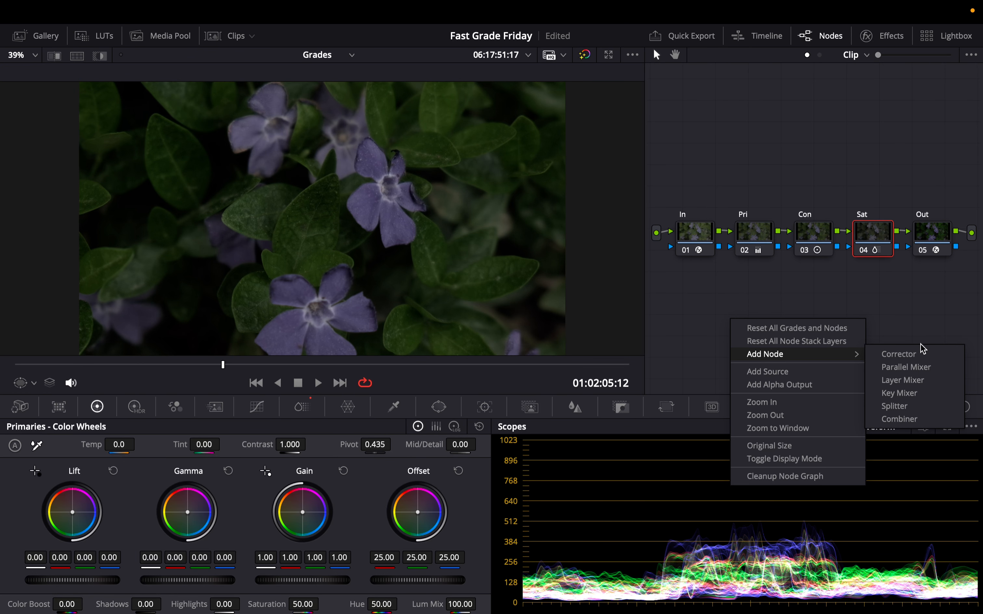
pyautogui.click(915, 356)
pyautogui.moveTo(731, 323); pyautogui.dragTo(725, 161)
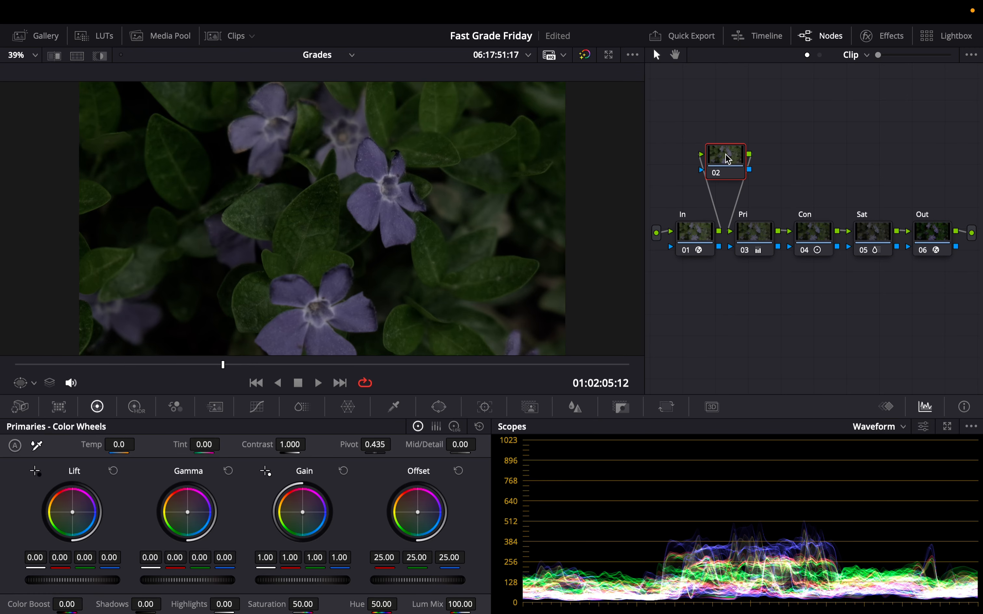
# Step: Label the new node as PL
pyautogui.rightClick(726, 161)
pyautogui.click(749, 184)
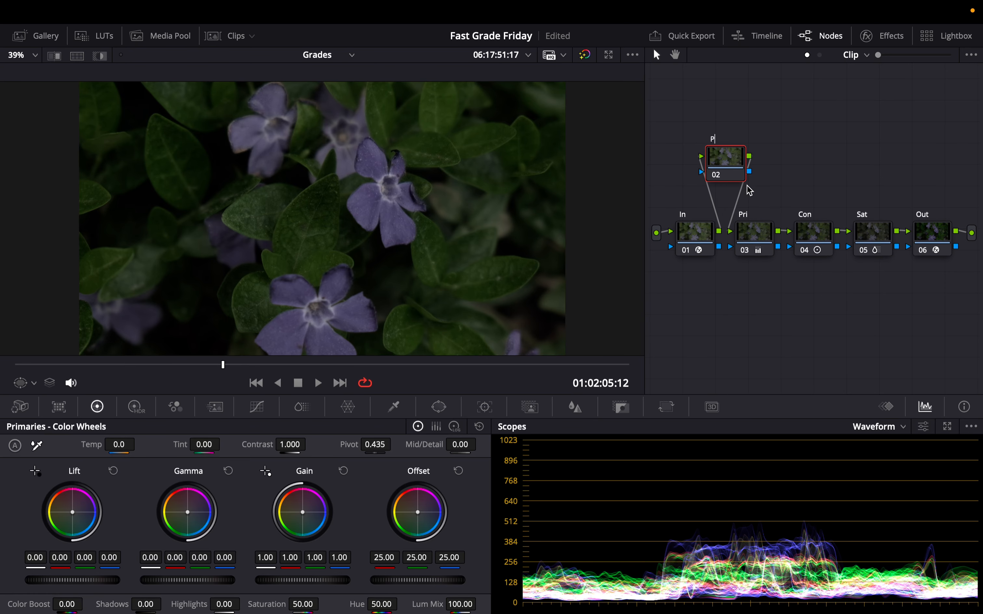
pyautogui.press('Return')
# Step: Switch the primaries to color bars and lower the red Offset to 21.28
pyautogui.click(436, 426)
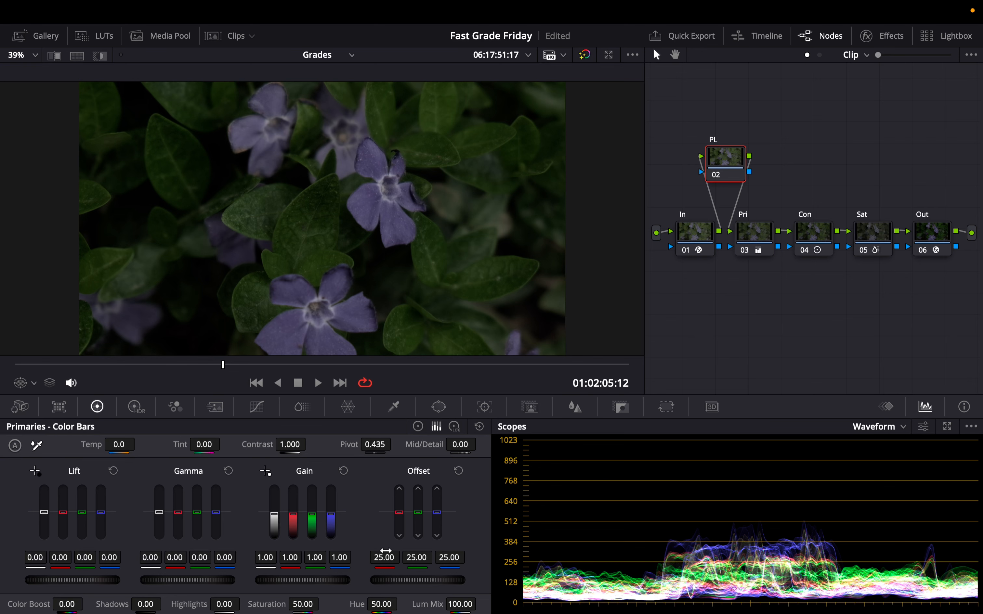
pyautogui.moveTo(384, 555); pyautogui.dragTo(364, 555)
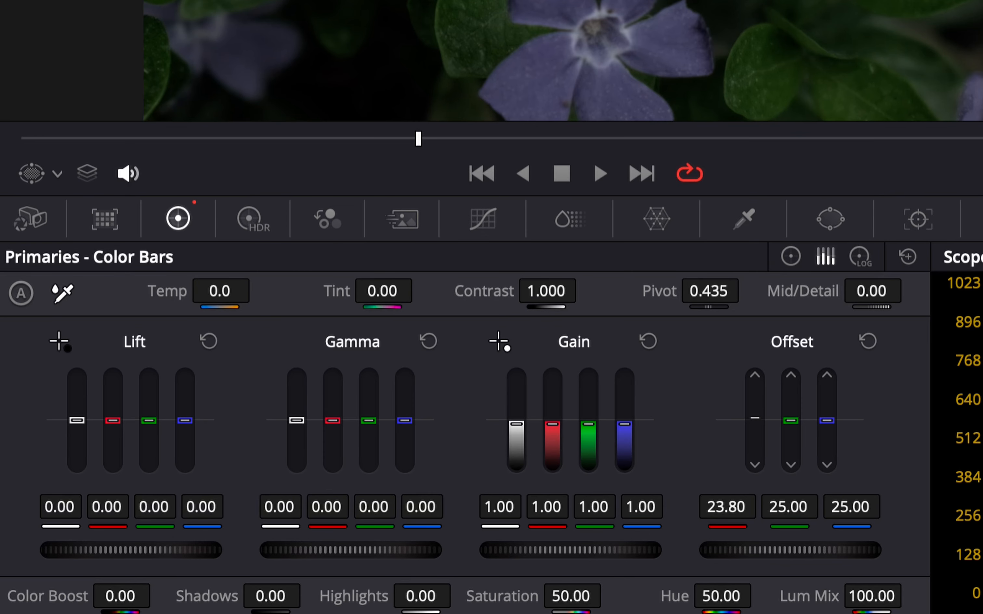
pyautogui.moveTo(727, 510); pyautogui.dragTo(695, 504)
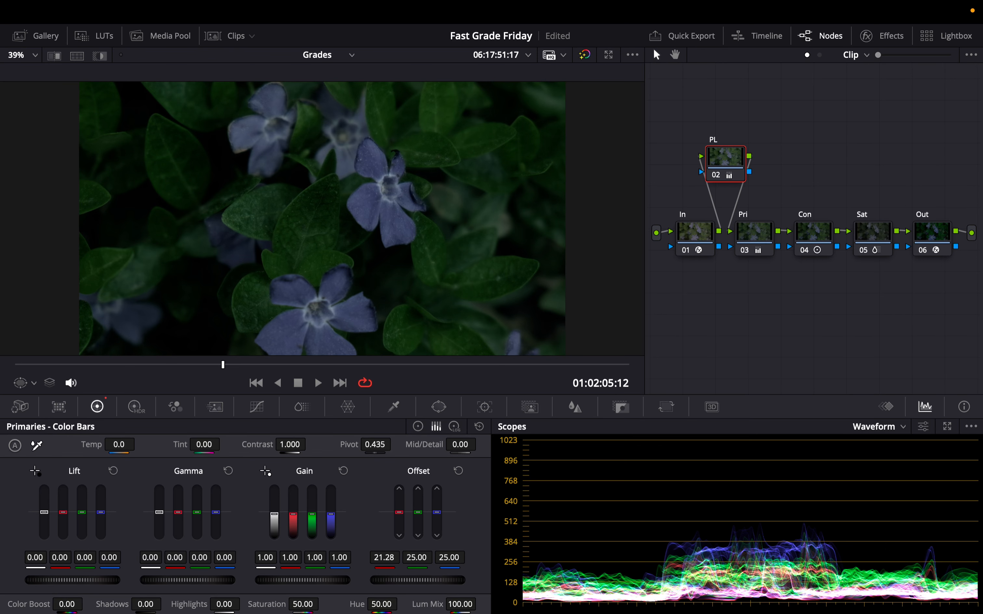
# Step: Toggle the whole grade on and off to compare, and save the project
pyautogui.hotkey('shift', 'd')
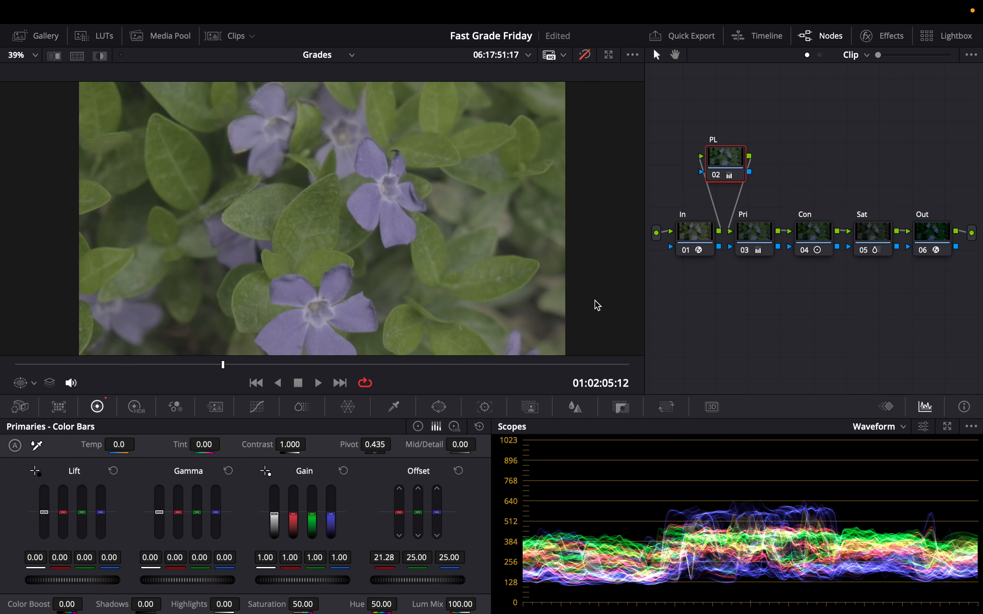
pyautogui.hotkey('shift', 'd')
pyautogui.hotkey('shift', 'd')
pyautogui.press('super+s')
pyautogui.hotkey('shift', 'd')
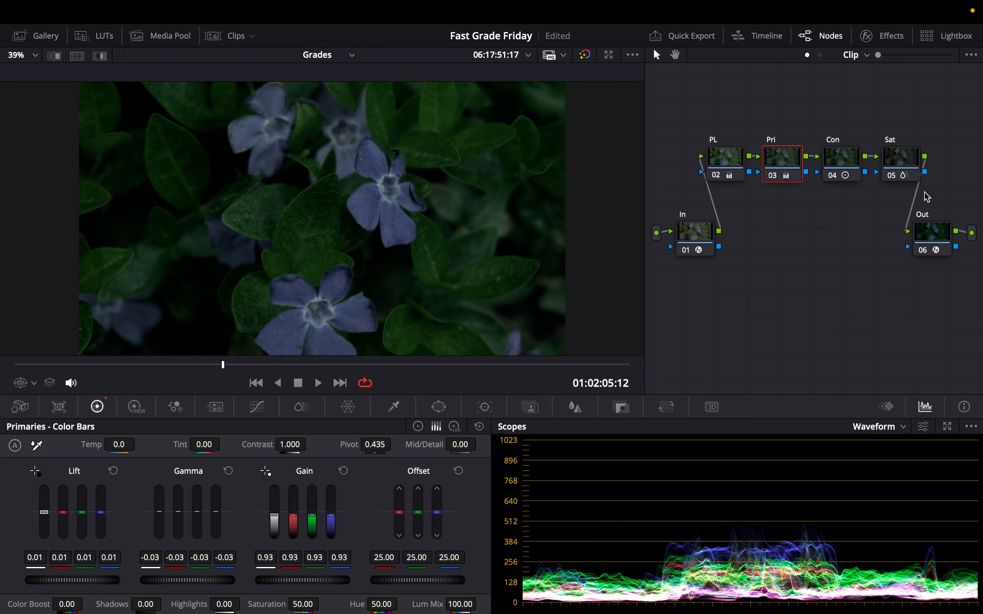
# Step: Add a node after Sat with a circular window set to size 61.62, aspect 63.24 and softness 13.33
pyautogui.click(905, 164)
pyautogui.hotkey('alt', 's')
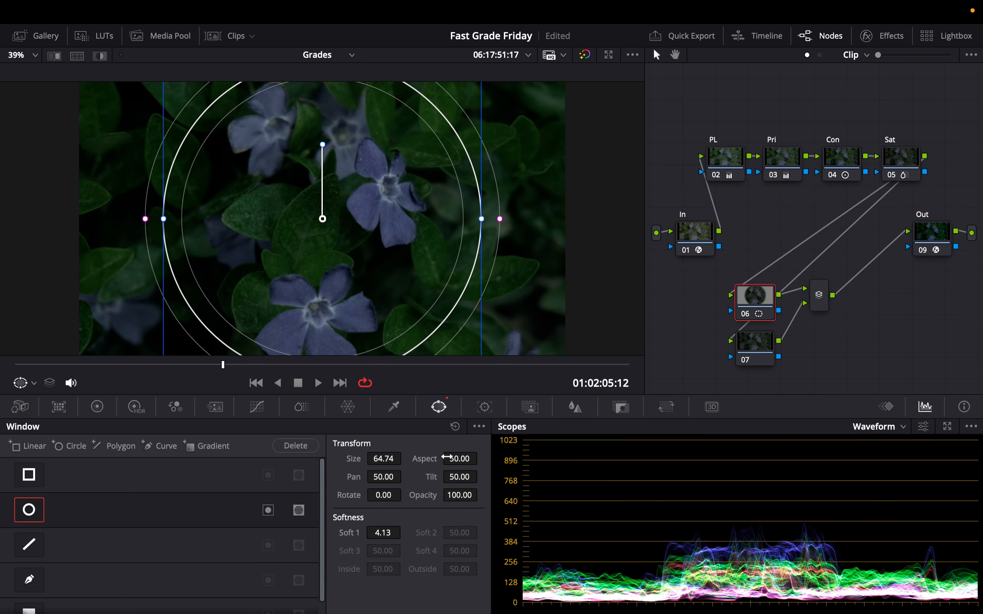
pyautogui.moveTo(425, 456); pyautogui.dragTo(428, 456)
pyautogui.moveTo(377, 532); pyautogui.dragTo(378, 532)
pyautogui.moveTo(393, 469); pyautogui.dragTo(387, 470)
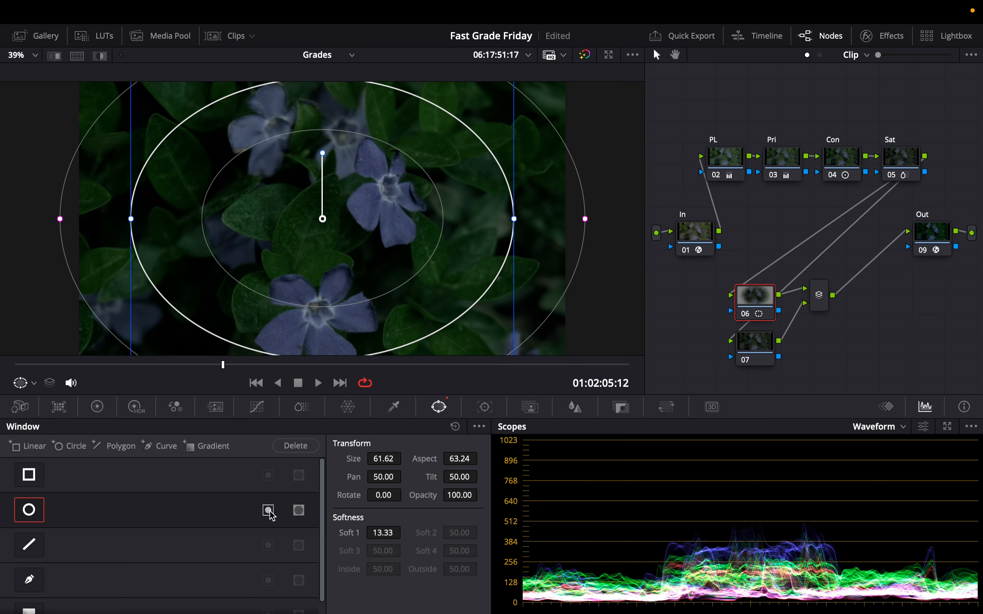
# Step: Invert the circular window and pull the custom curve down to darken the frame edges
pyautogui.click(269, 511)
pyautogui.click(257, 406)
pyautogui.moveTo(175, 522); pyautogui.dragTo(192, 556)
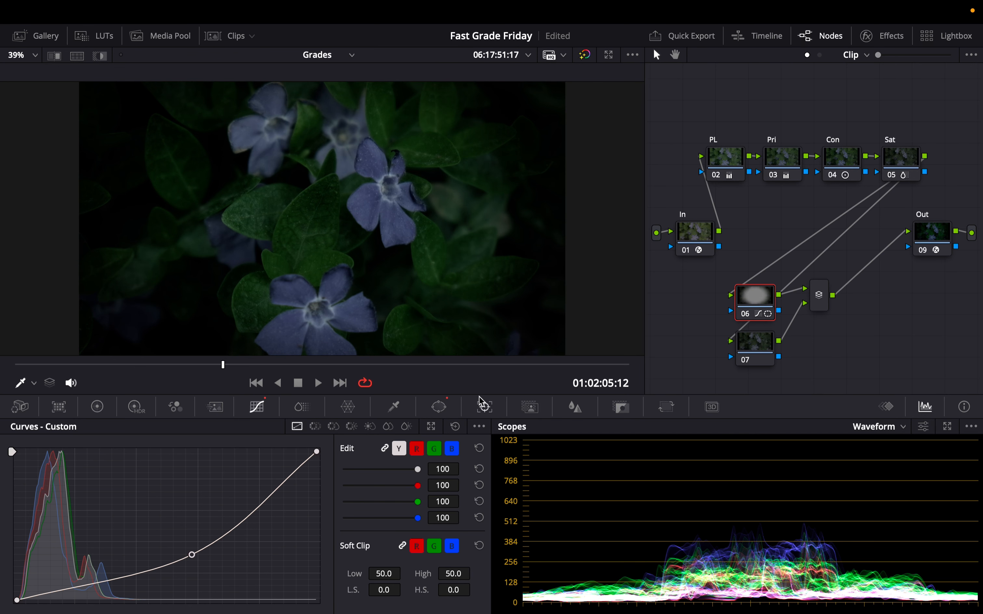
# Step: Resize the vignette window to 59.88 with softness 20.81
pyautogui.click(439, 407)
pyautogui.moveTo(384, 455); pyautogui.dragTo(388, 459)
pyautogui.moveTo(377, 532); pyautogui.dragTo(407, 532)
pyautogui.moveTo(386, 459); pyautogui.dragTo(402, 459)
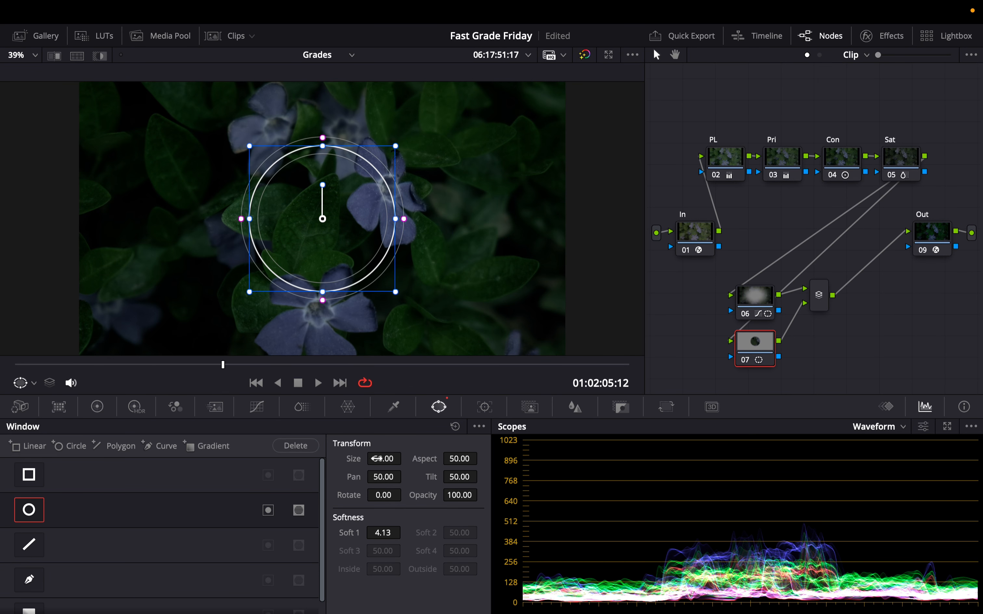
# Step: Enable a circular window on node 07 with size 75.64 and aspect 61.16
pyautogui.moveTo(376, 458); pyautogui.dragTo(420, 458)
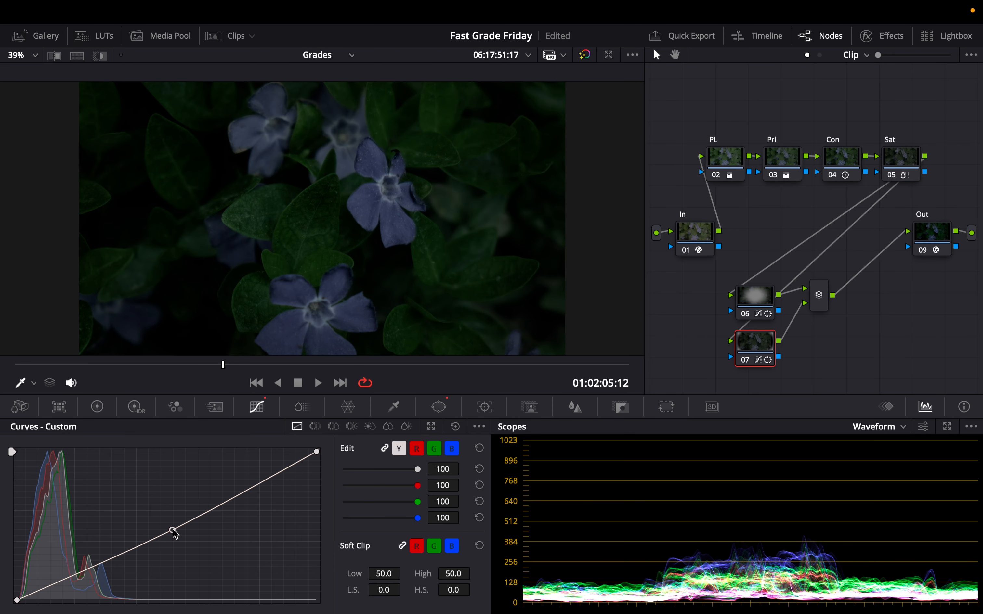
pyautogui.click(438, 407)
pyautogui.click(268, 510)
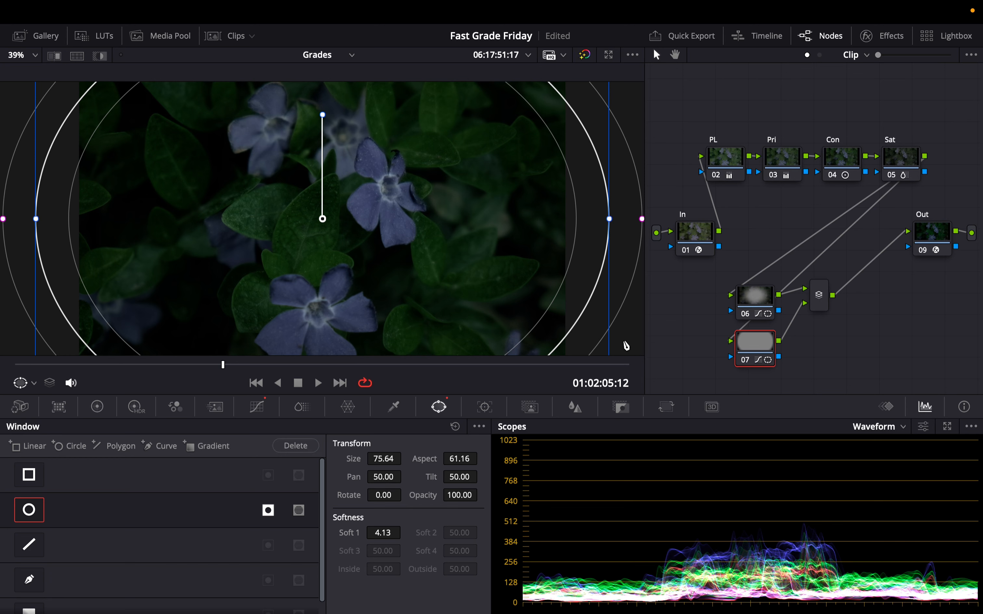
# Step: Set node 07's circular window to size 73.24 and softness 5.11, previewing full screen with the grade toggled
pyautogui.moveTo(387, 456); pyautogui.dragTo(390, 459)
pyautogui.moveTo(384, 531); pyautogui.dragTo(404, 532)
pyautogui.press('super+f')
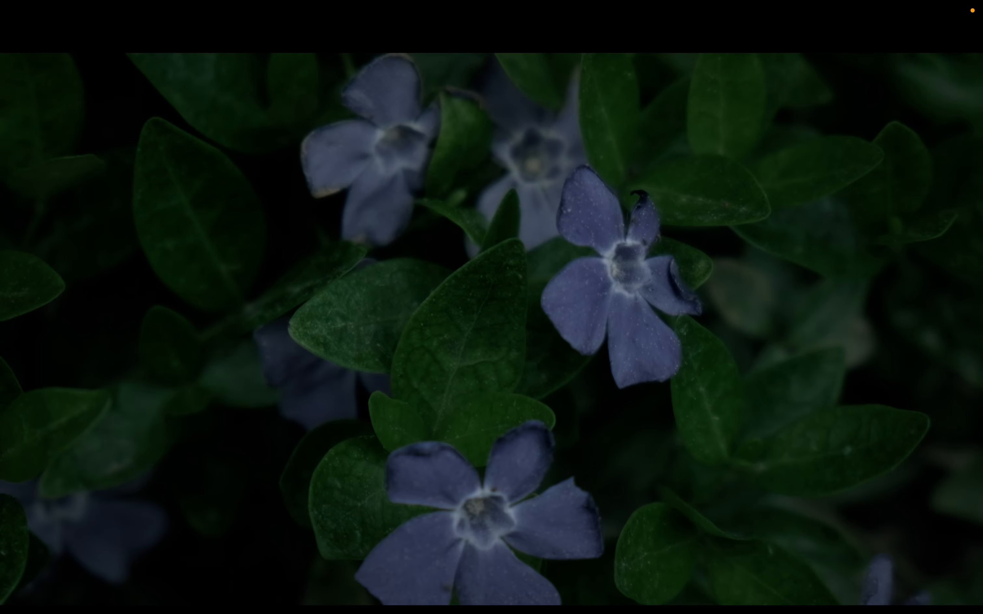
pyautogui.hotkey('shift', 'd')
pyautogui.hotkey('shift', 'd')
pyautogui.press('super+f')
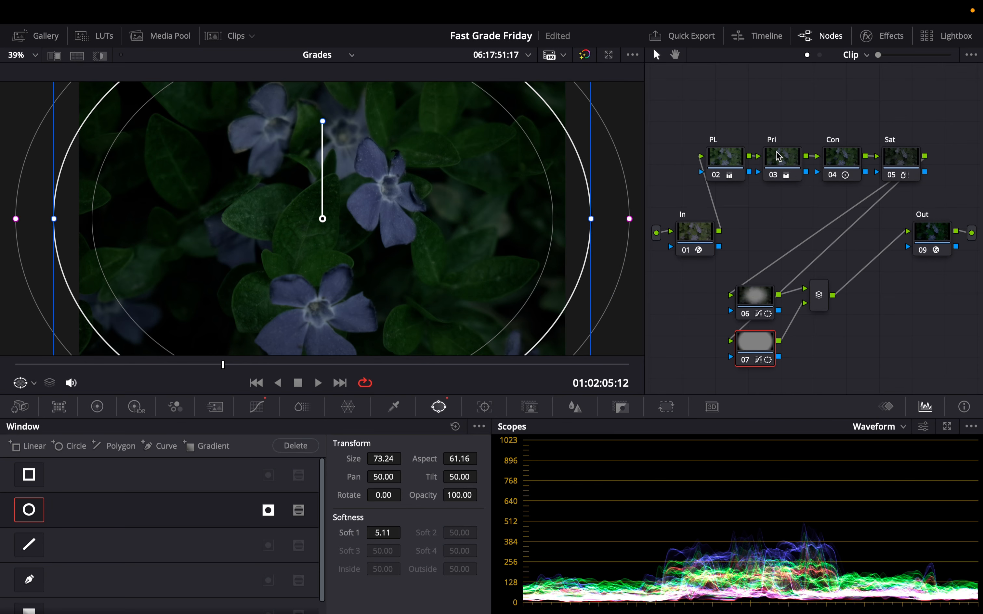
# Step: On the Sat node, use ColorSlice to set the blue slice to 0.12 and 1.67 and green to 0.30, comparing with bypass
pyautogui.click(907, 158)
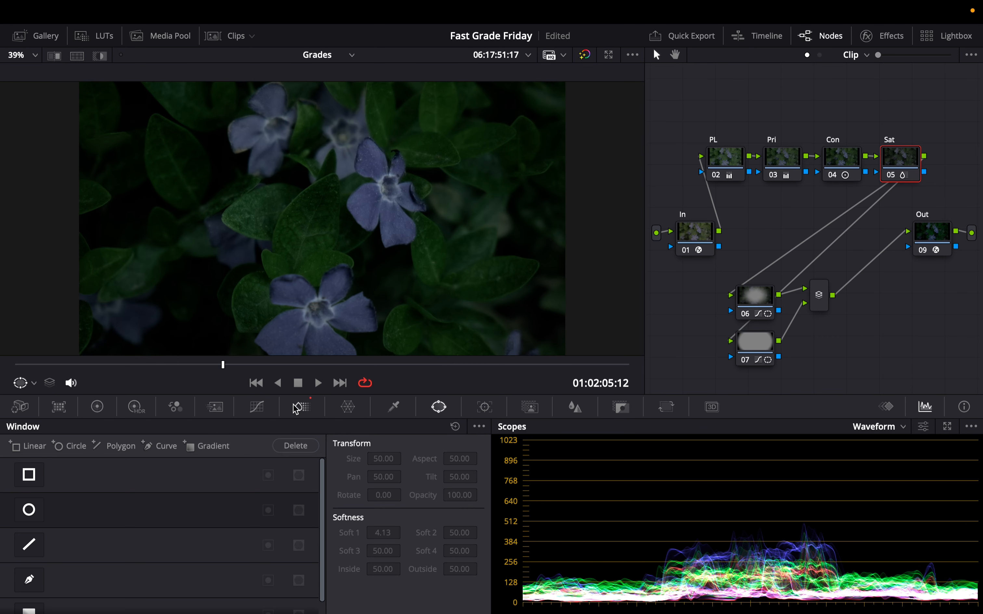
pyautogui.click(301, 408)
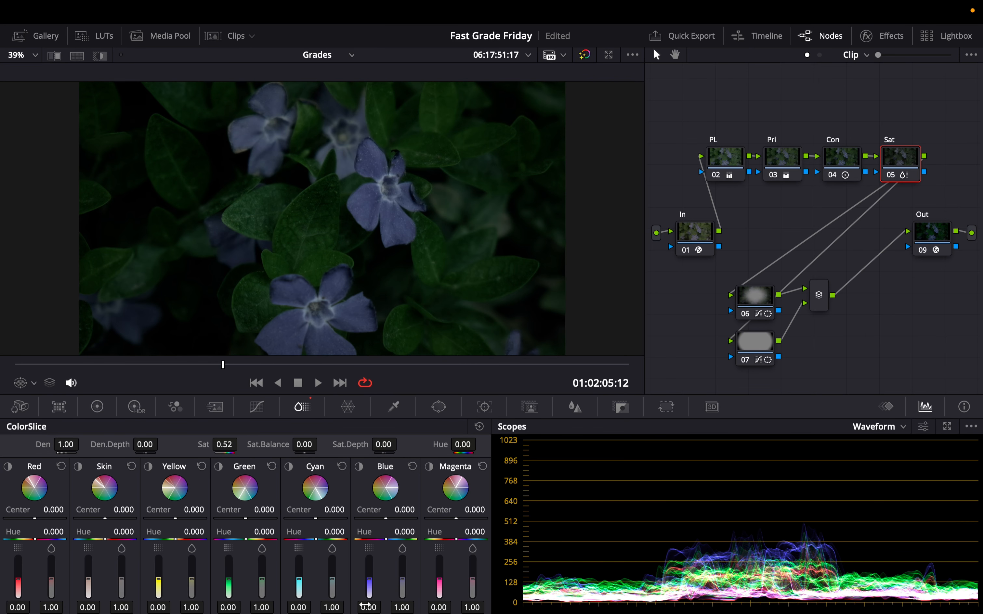
pyautogui.moveTo(365, 606); pyautogui.dragTo(422, 604)
pyautogui.click(412, 466)
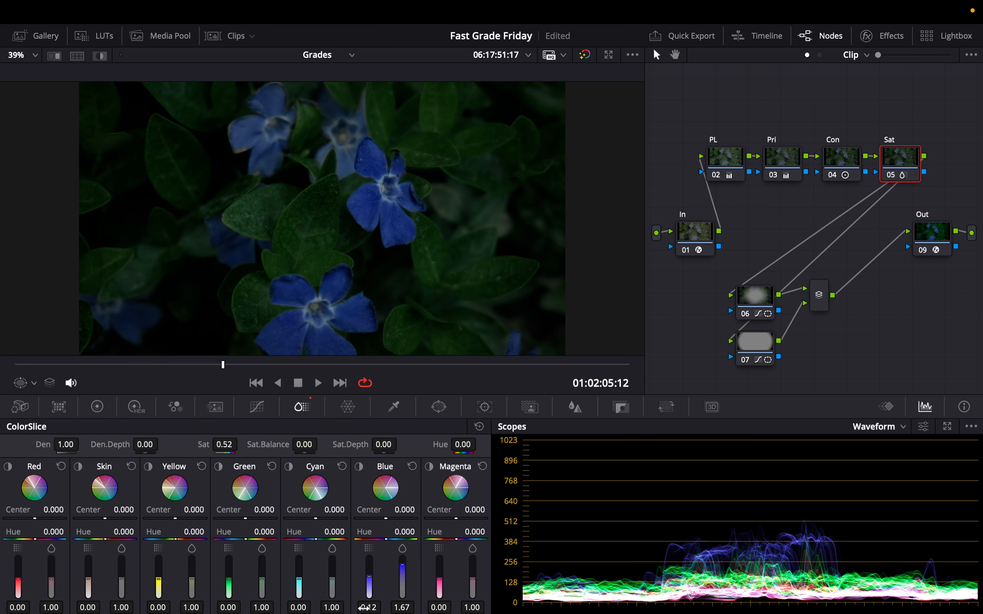
pyautogui.moveTo(252, 607)
pyautogui.mouseDown()
pyautogui.moveTo(276, 608)
pyautogui.moveTo(195, 608)
pyautogui.moveTo(266, 608)
pyautogui.mouseUp()
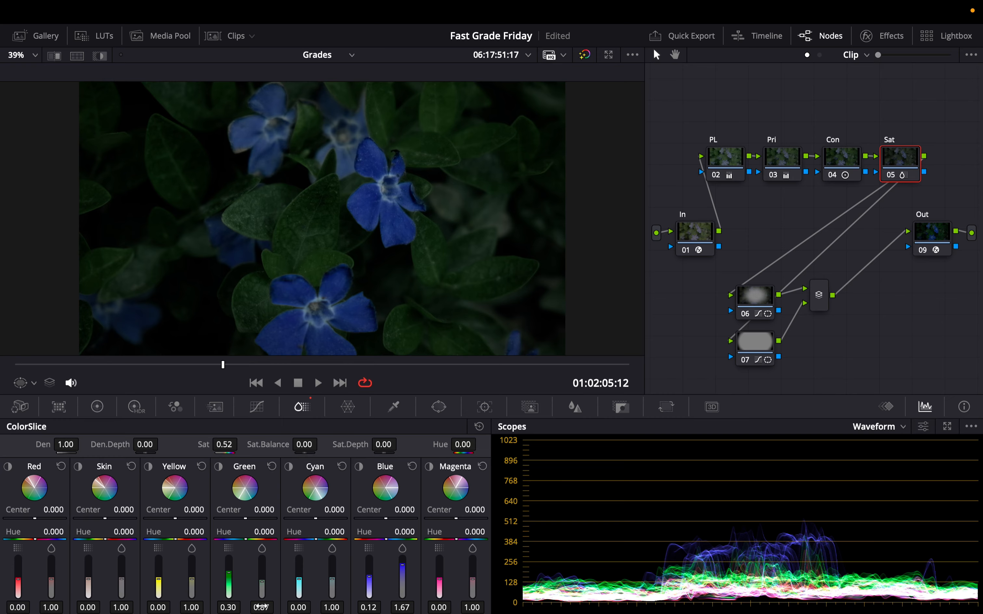
pyautogui.press('super+d')
pyautogui.press('super+d')
pyautogui.hotkey('shift', 'd')
pyautogui.hotkey('shift', 'd')
pyautogui.hotkey('shift', 'd')
pyautogui.hotkey('shift', 'd')
# Step: Add a serial node after the layer mixer labelled Glow, and label node 06 Vignette
pyautogui.click(821, 302)
pyautogui.hotkey('alt', 's')
pyautogui.write('Glow')
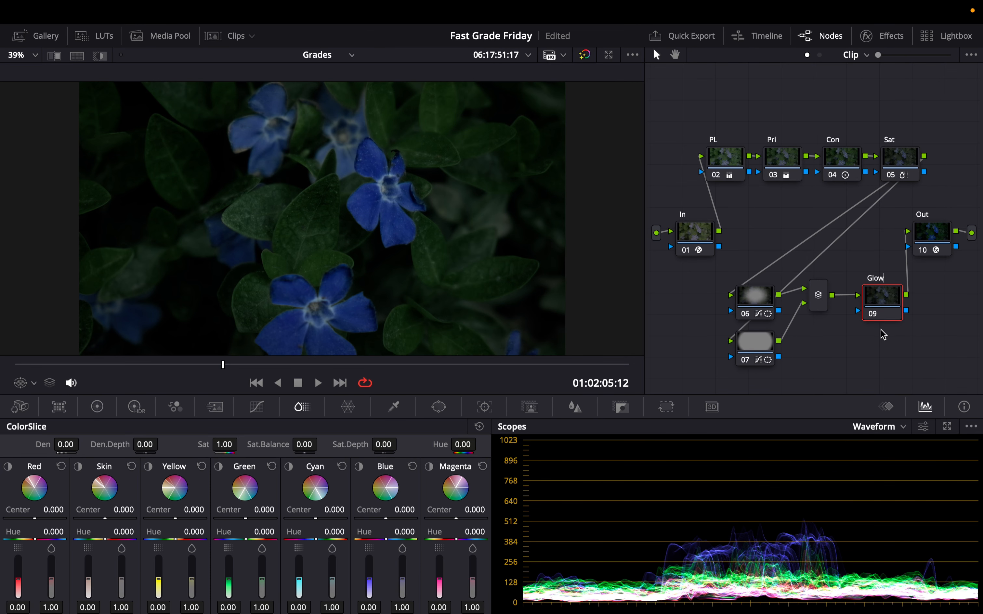
pyautogui.click(756, 303)
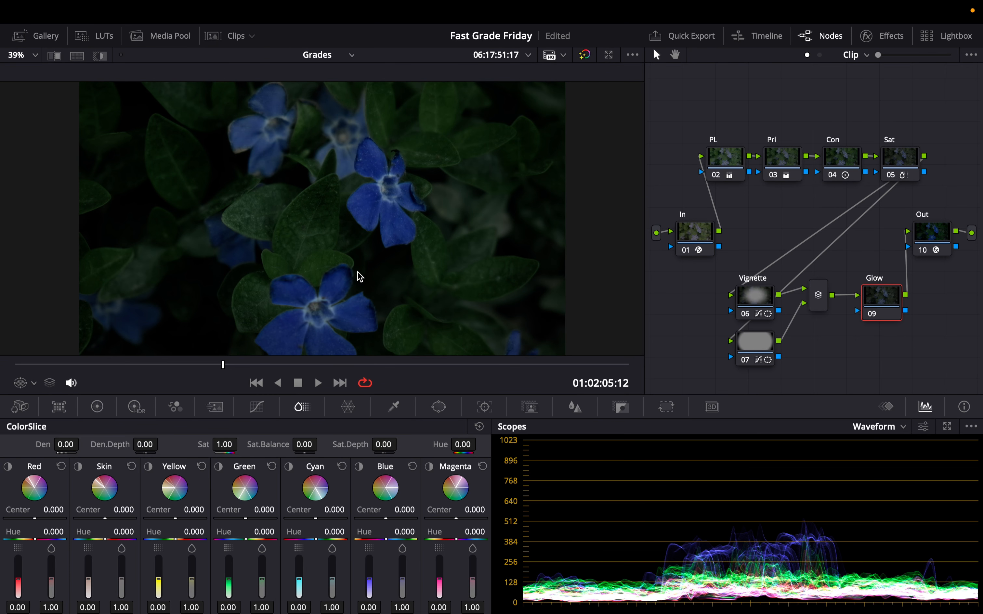
# Step: Apply the Resolve FX Glow effect from the Effects library to the Glow node
pyautogui.click(882, 35)
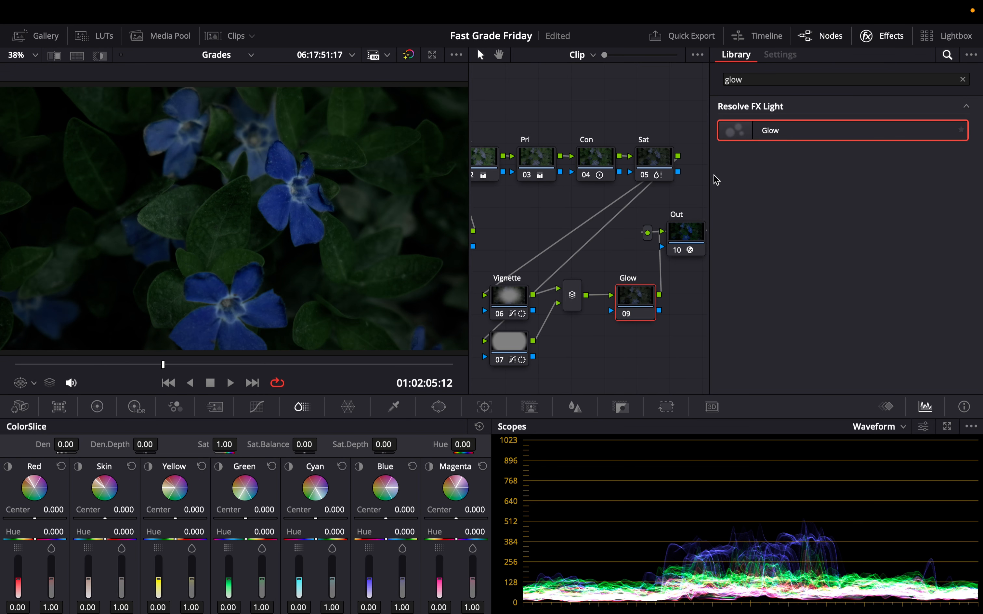
pyautogui.moveTo(783, 132); pyautogui.dragTo(635, 302)
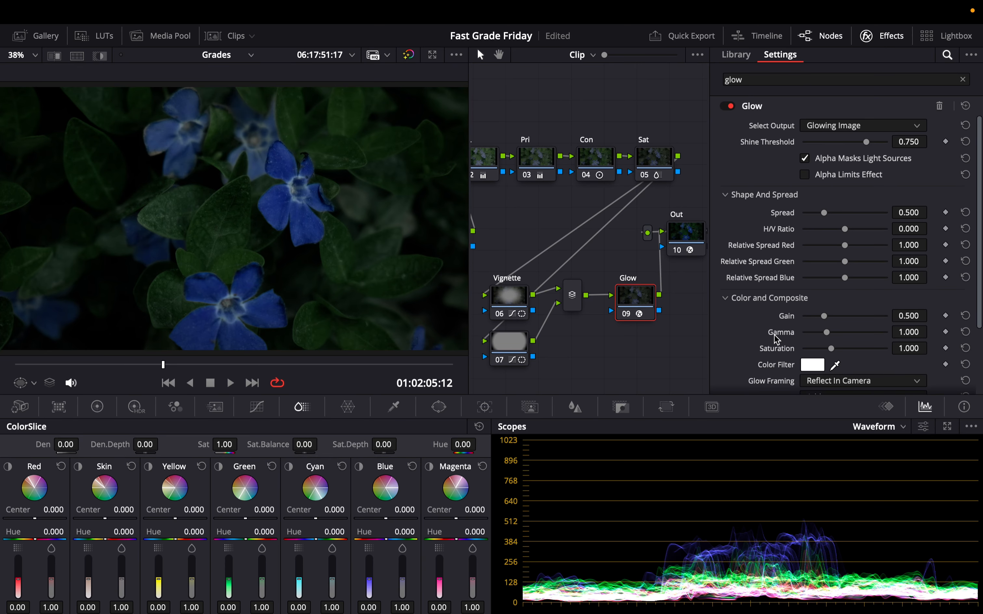
pyautogui.scroll(-3, 777, 340)
pyautogui.click(857, 323)
pyautogui.click(816, 452)
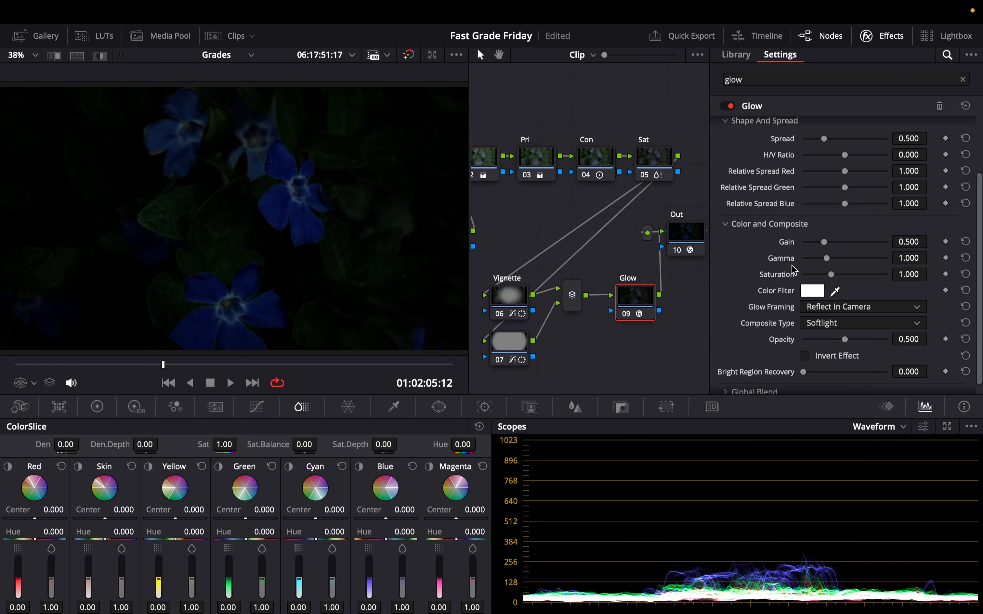
# Step: Set the Glow's Shine Threshold and Spread both to 0
pyautogui.scroll(3, 794, 270)
pyautogui.moveTo(866, 142); pyautogui.dragTo(746, 149)
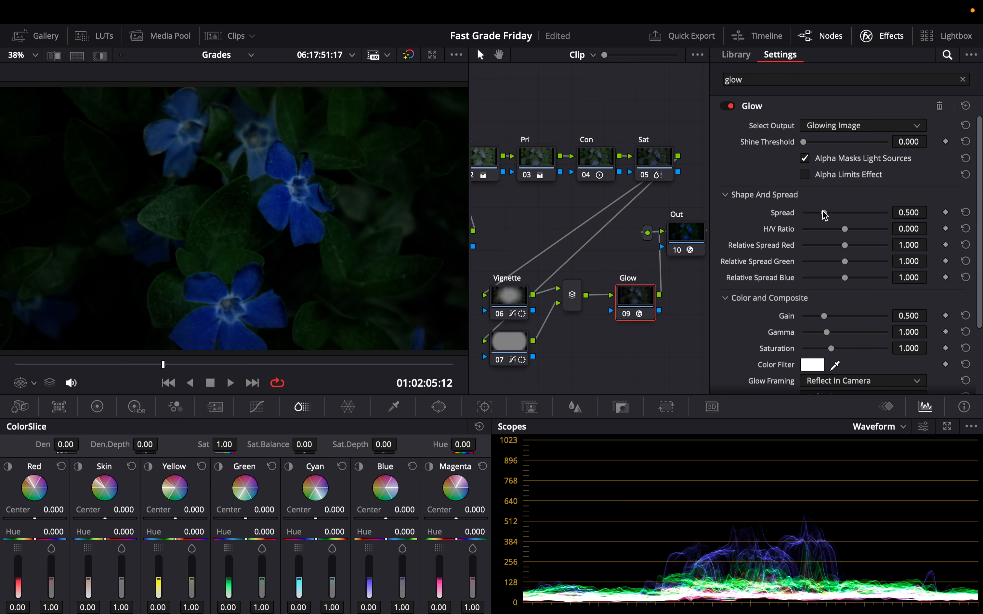
pyautogui.moveTo(825, 213); pyautogui.dragTo(798, 214)
# Step: Set the Glow's Gain to 0.549
pyautogui.scroll(-3, 788, 289)
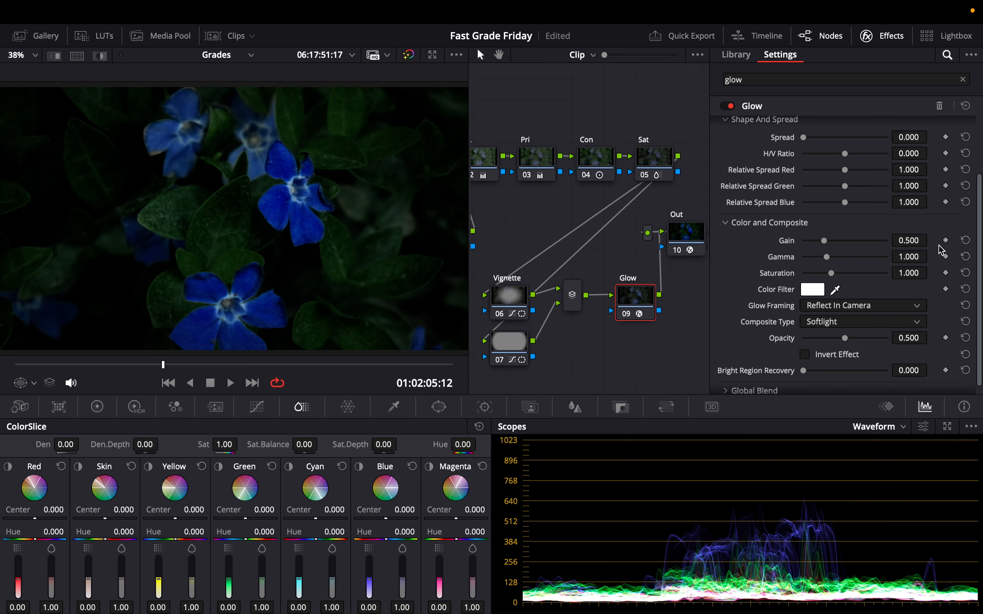
pyautogui.scroll(-1, 780, 367)
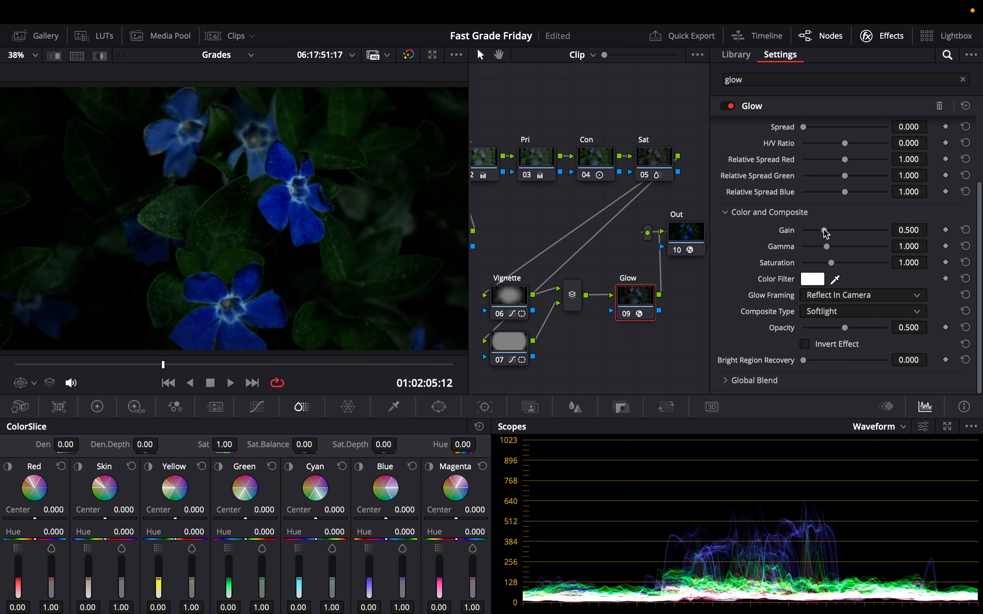
pyautogui.moveTo(825, 232); pyautogui.dragTo(830, 235)
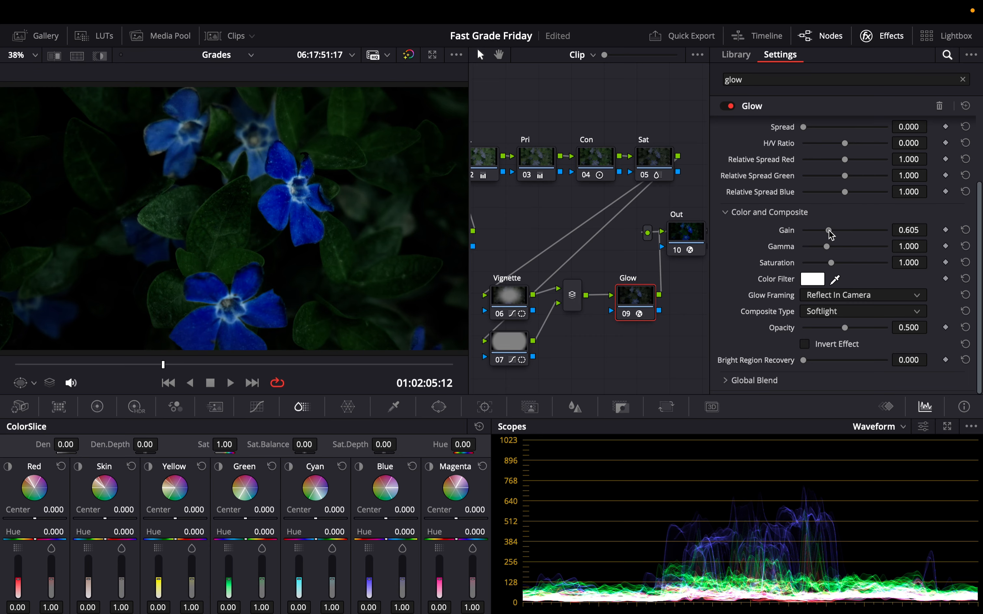
pyautogui.moveTo(912, 230); pyautogui.dragTo(892, 231)
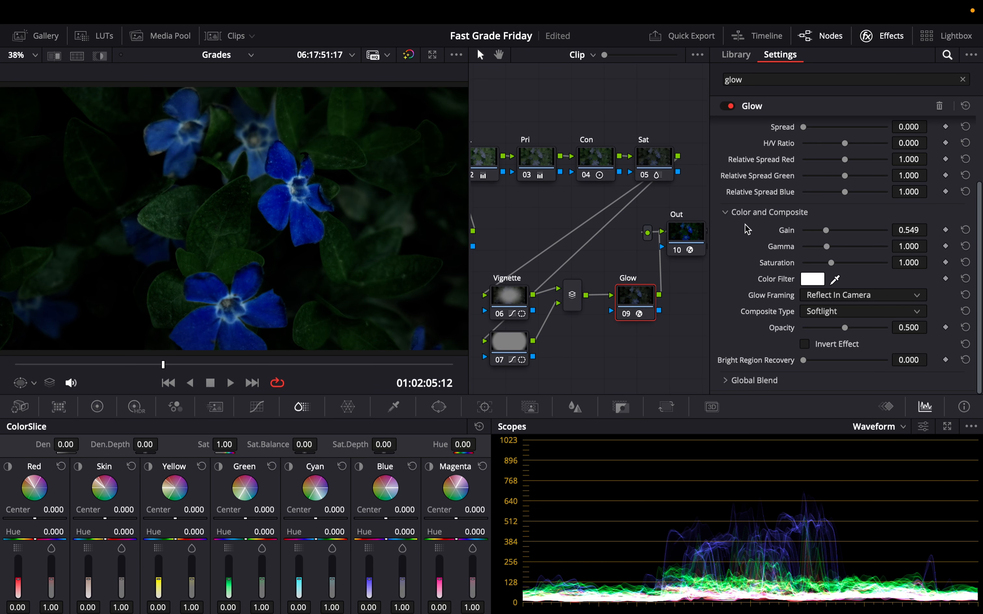
# Step: Try a Glow spread of 0.5 and set it back to 0
pyautogui.scroll(1, 762, 215)
pyautogui.scroll(3, 761, 216)
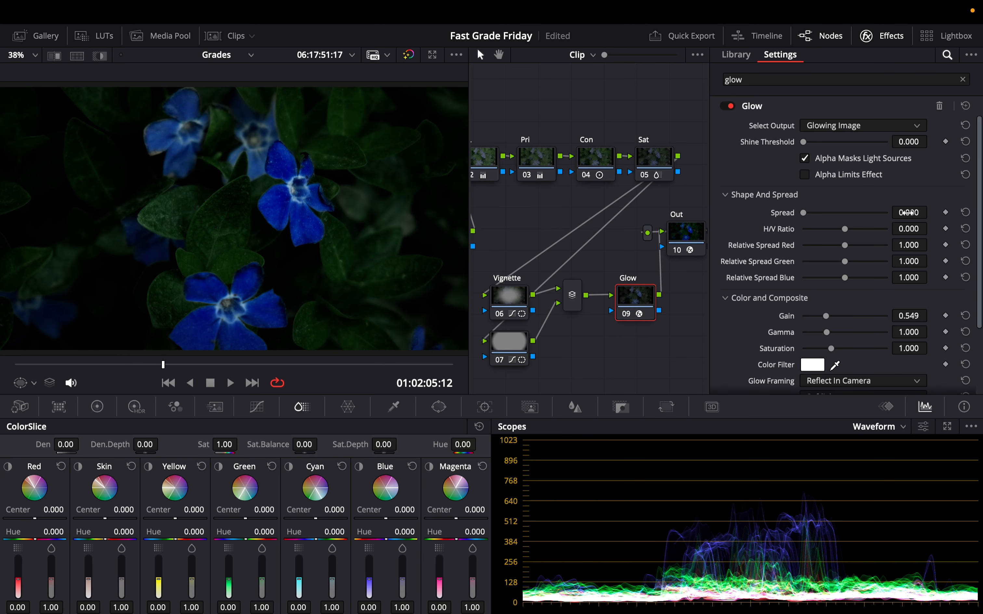
pyautogui.click(907, 213)
pyautogui.write('0.5')
pyautogui.press('Return')
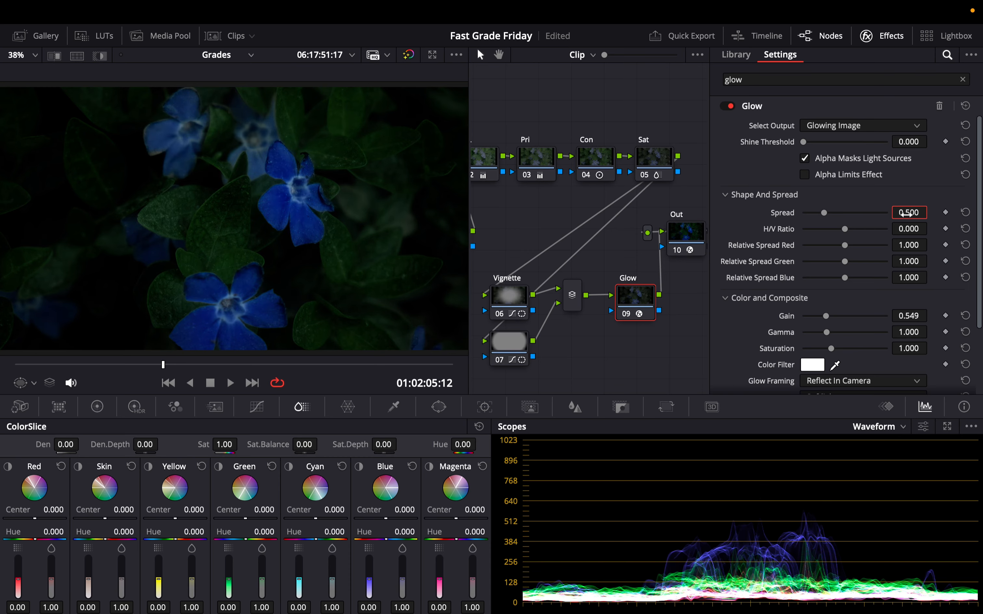
pyautogui.moveTo(824, 211); pyautogui.dragTo(804, 213)
# Step: Add a new node, paste the Glow node's settings into it, and connect it after the first Glow node
pyautogui.scroll(-3, 764, 249)
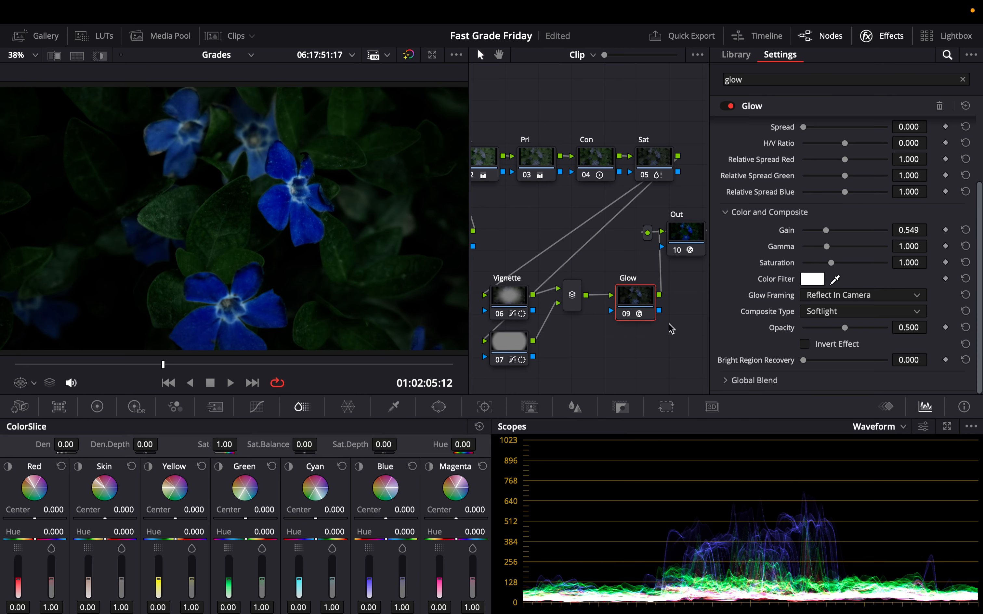
pyautogui.hotkey('alt', 's')
pyautogui.press('super+v')
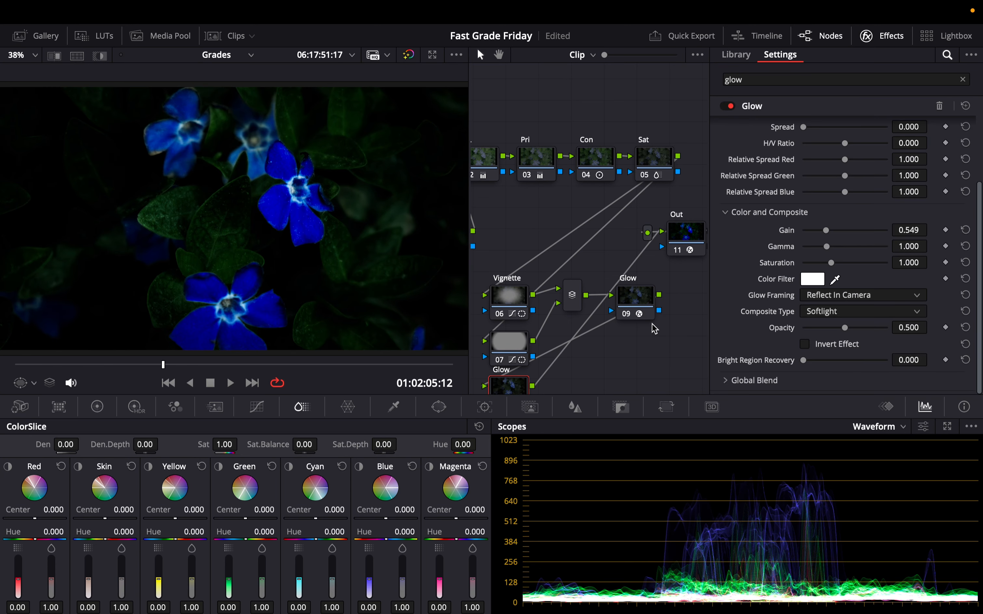
pyautogui.moveTo(504, 386); pyautogui.dragTo(693, 295)
# Step: Set the second Glow node's spread to 0.5 and disable the node
pyautogui.doubleClick(907, 127)
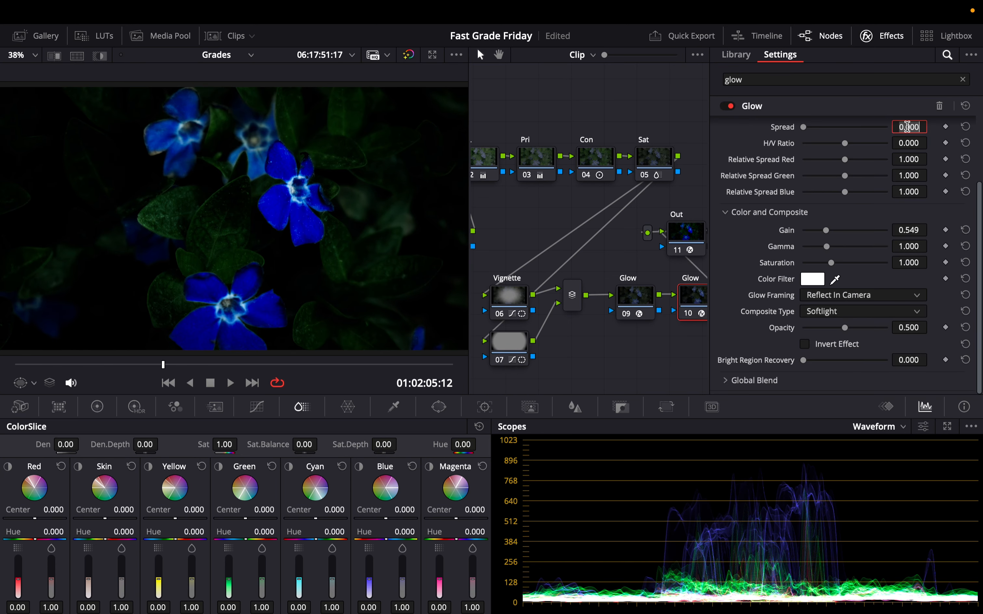
pyautogui.write('.5')
pyautogui.press('Return')
pyautogui.hotkey('ctrl', 'd')
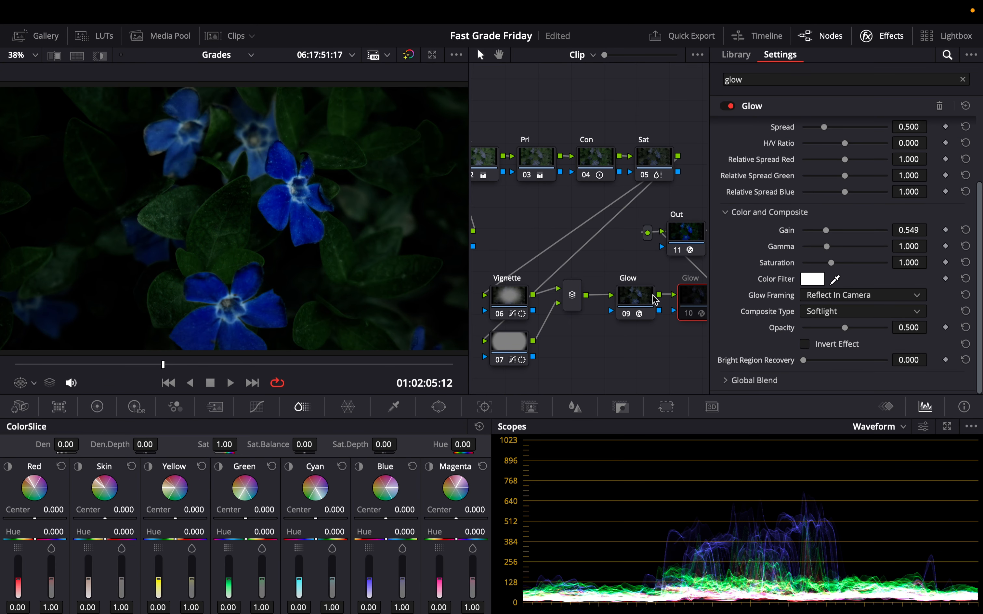
# Step: Expand Global Blend on the first Glow node and set its blend to 0.605
pyautogui.click(637, 301)
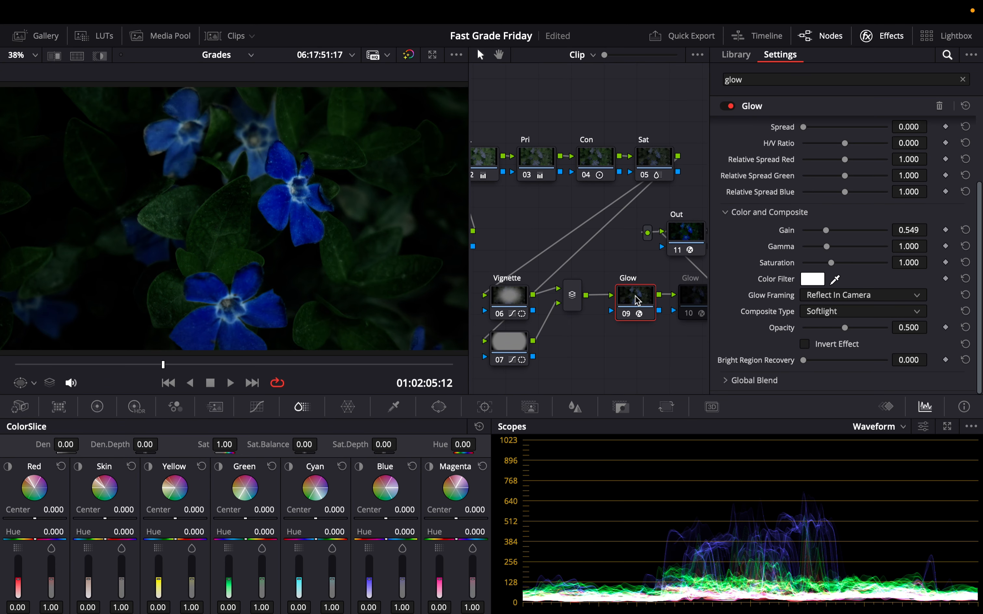
pyautogui.click(726, 382)
pyautogui.moveTo(888, 381); pyautogui.dragTo(855, 376)
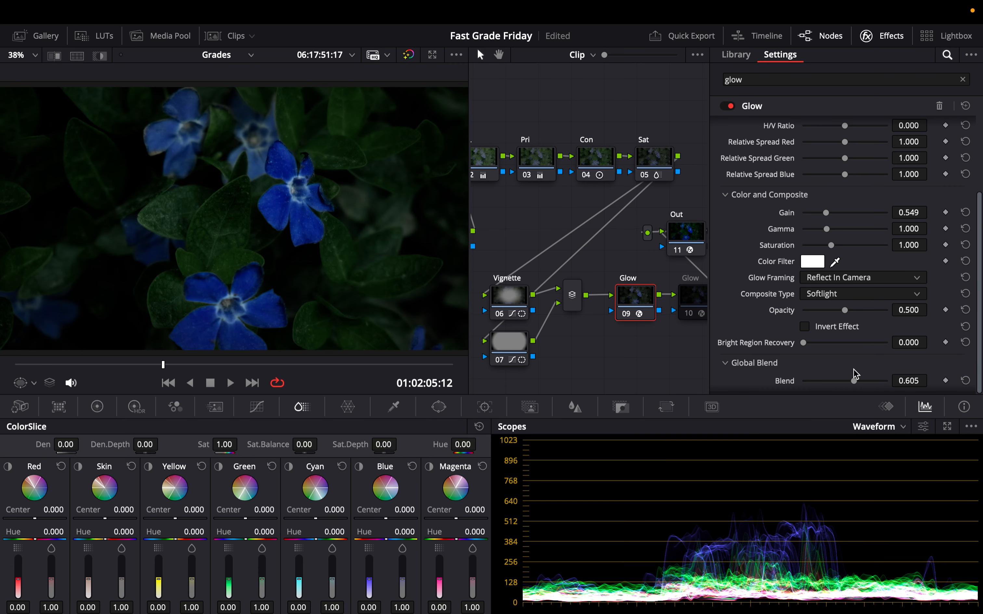
# Step: Re-enable the second Glow node and set its spread to 0.558
pyautogui.click(694, 302)
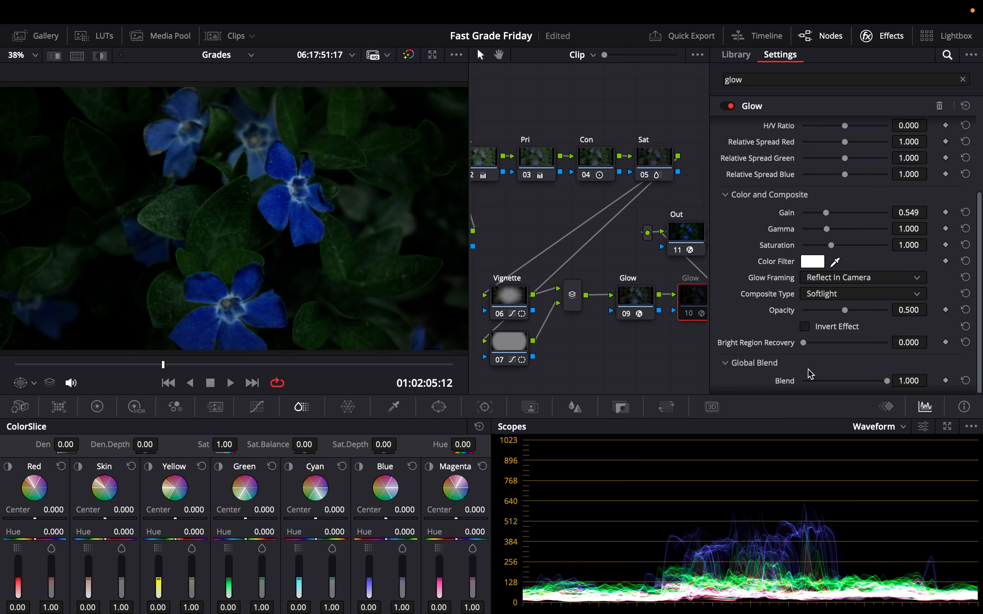
pyautogui.scroll(-1, 766, 367)
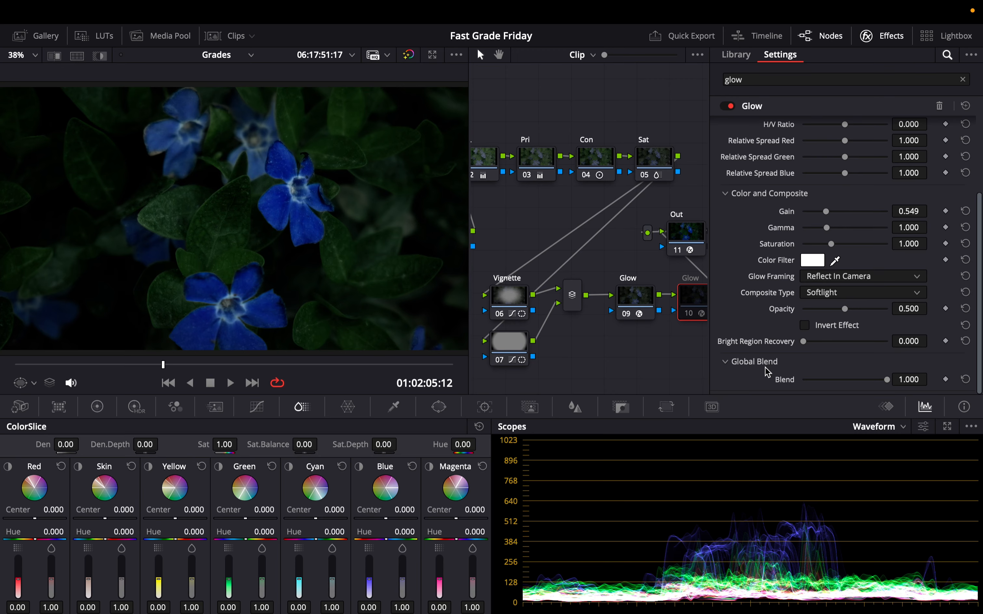
pyautogui.click(638, 299)
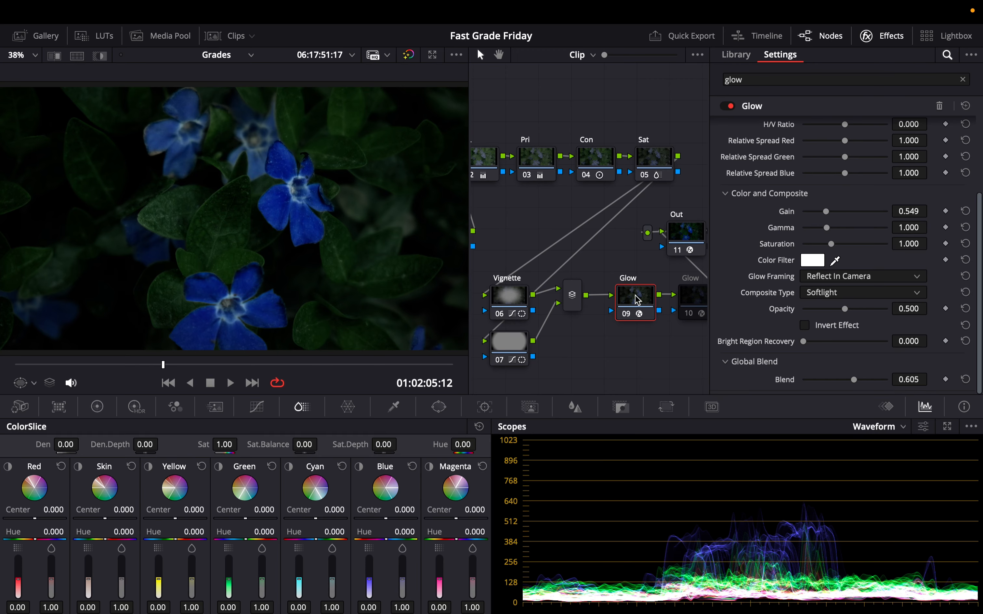
pyautogui.click(699, 297)
pyautogui.press('super+d')
pyautogui.scroll(5, 755, 291)
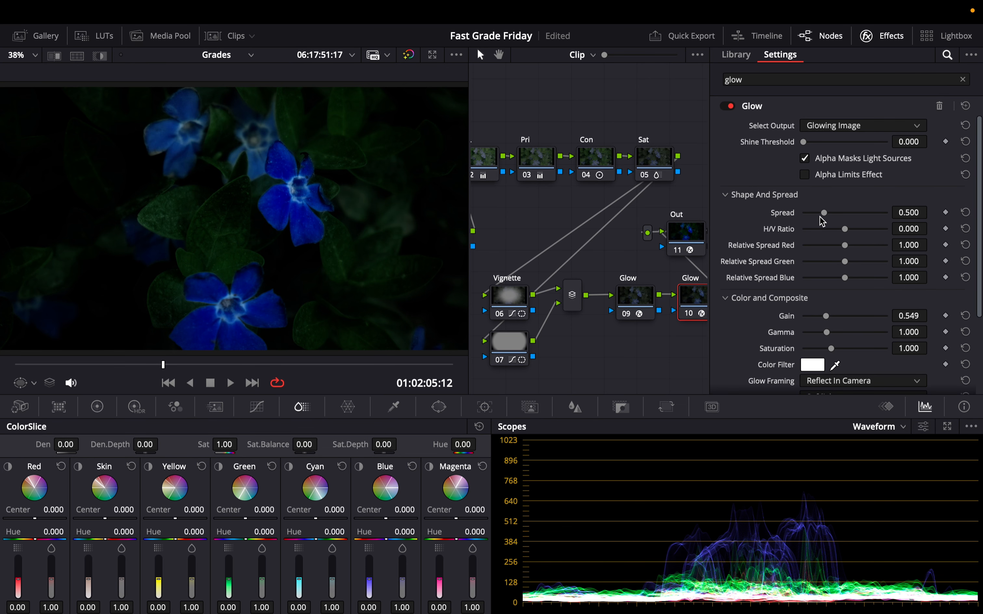
pyautogui.moveTo(824, 214)
pyautogui.mouseDown()
pyautogui.moveTo(810, 218)
pyautogui.moveTo(828, 212)
pyautogui.mouseUp()
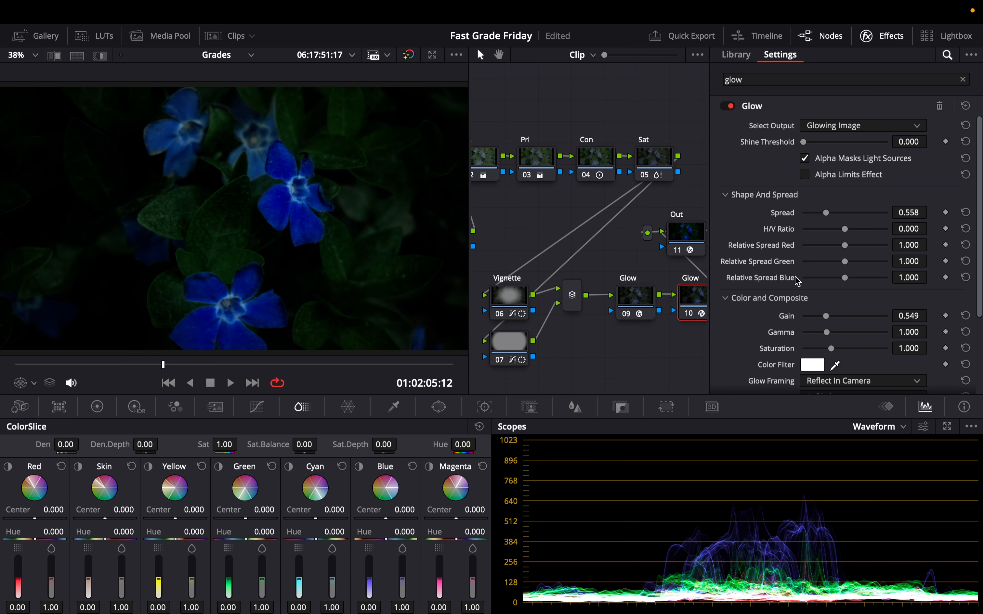
# Step: Lower the second Glow node's global blend
pyautogui.scroll(-5, 783, 300)
pyautogui.moveTo(891, 379); pyautogui.dragTo(838, 378)
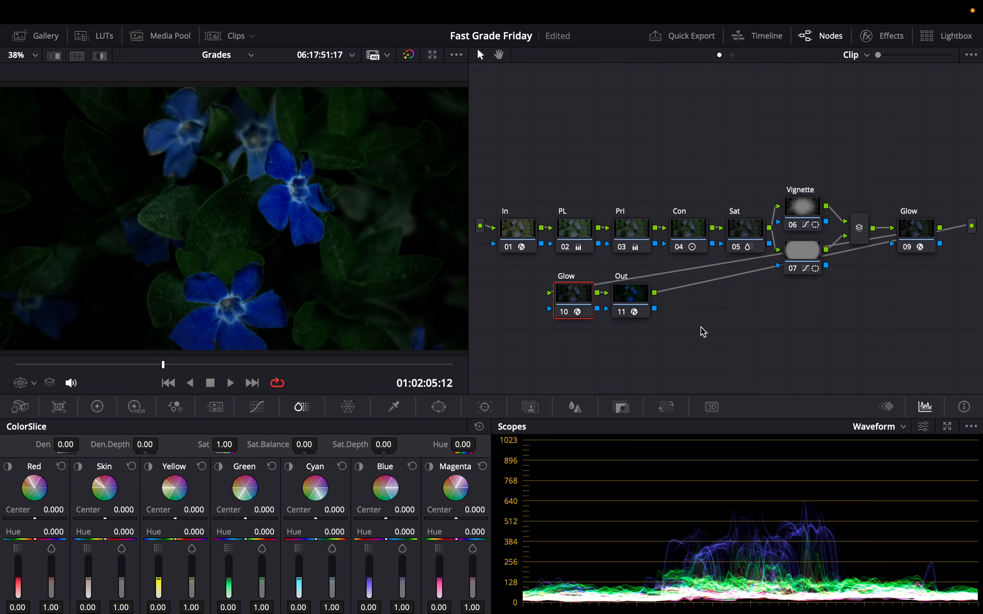
pyautogui.moveTo(468, 133); pyautogui.dragTo(528, 136)
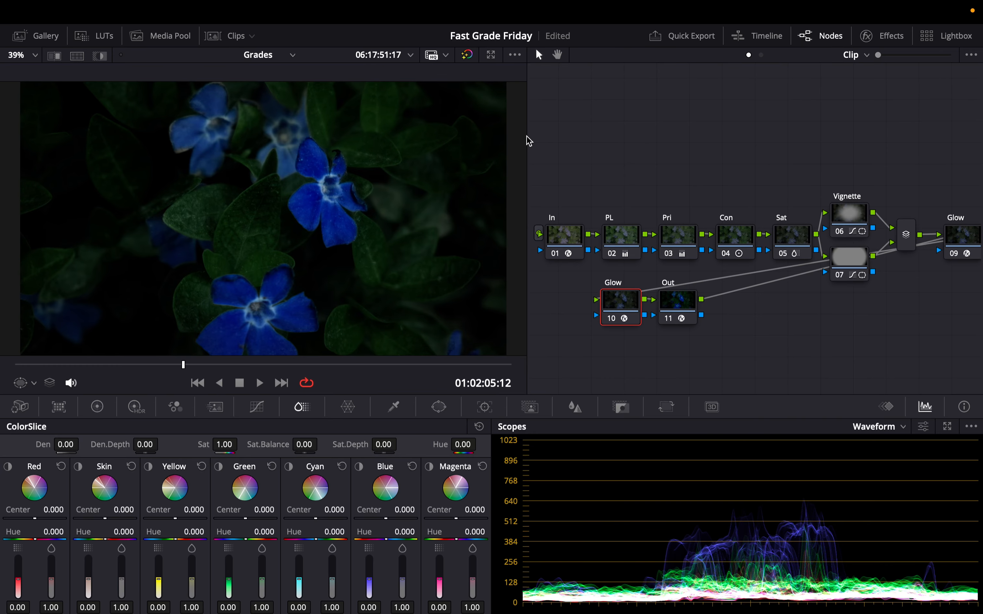
# Step: Toggle the grade bypass to compare the graded clip with the original
pyautogui.hotkey('shift', 'd')
pyautogui.hotkey('shift', 'd')
pyautogui.hotkey('shift', 'd')
pyautogui.hotkey('shift', 'd')
pyautogui.hotkey('shift', 'd')
pyautogui.hotkey('shift', 'd')
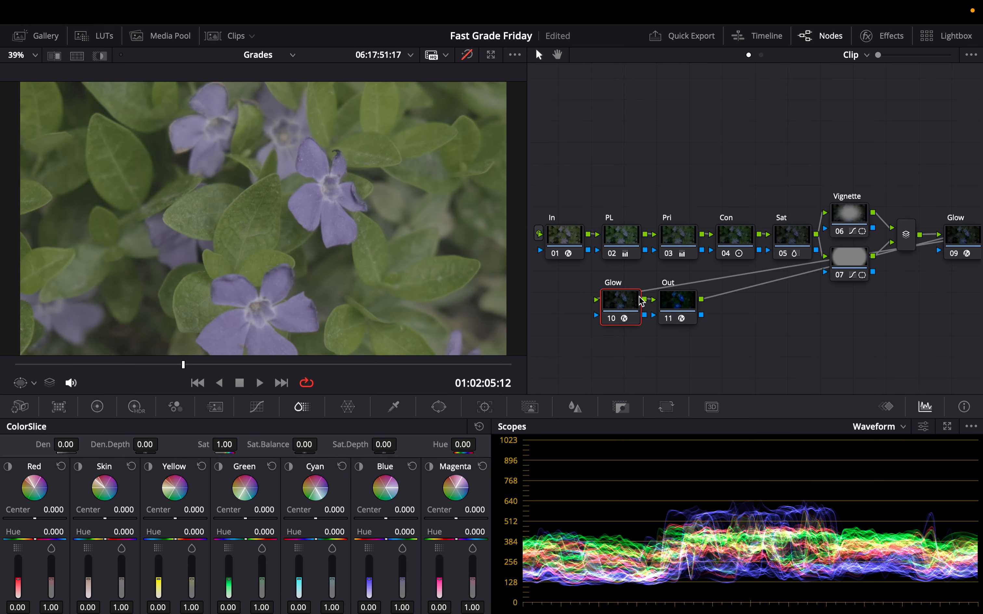
pyautogui.hotkey('shift', 'd')
pyautogui.hotkey('shift', 'd')
pyautogui.hotkey('shift', 'd')
pyautogui.hotkey('shift', 'd')
pyautogui.hotkey('shift', 'd')
pyautogui.hotkey('shift', 'd')
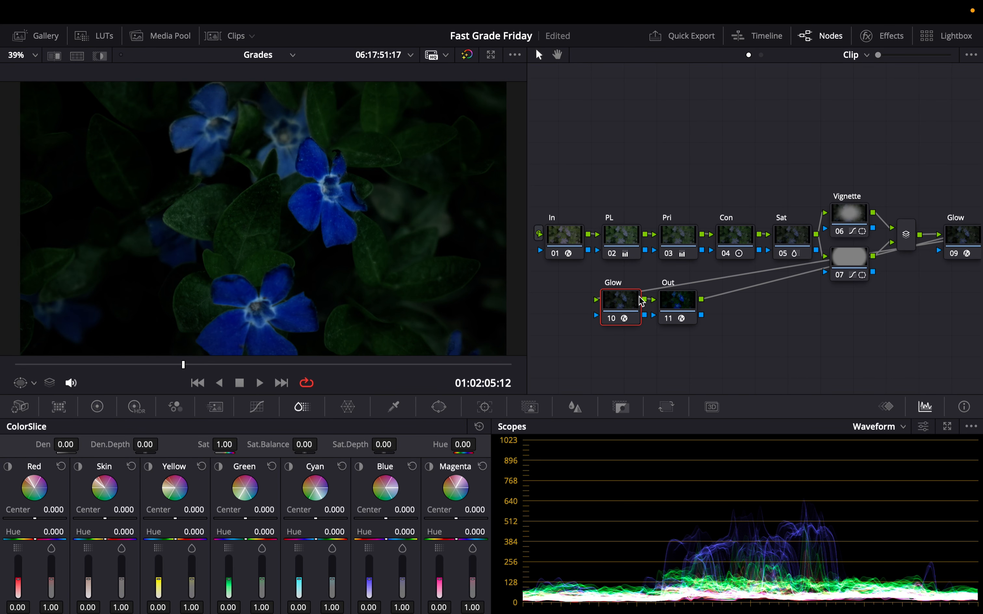
# Step: Open the Gallery and grab a still of the current grade
pyautogui.click(55, 37)
pyautogui.rightClick(461, 146)
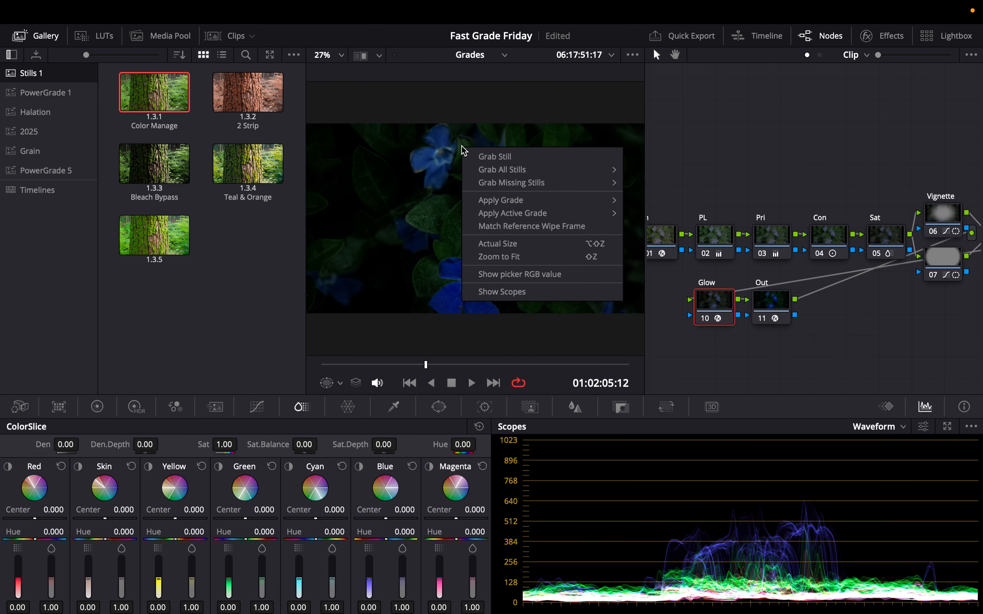
pyautogui.click(491, 158)
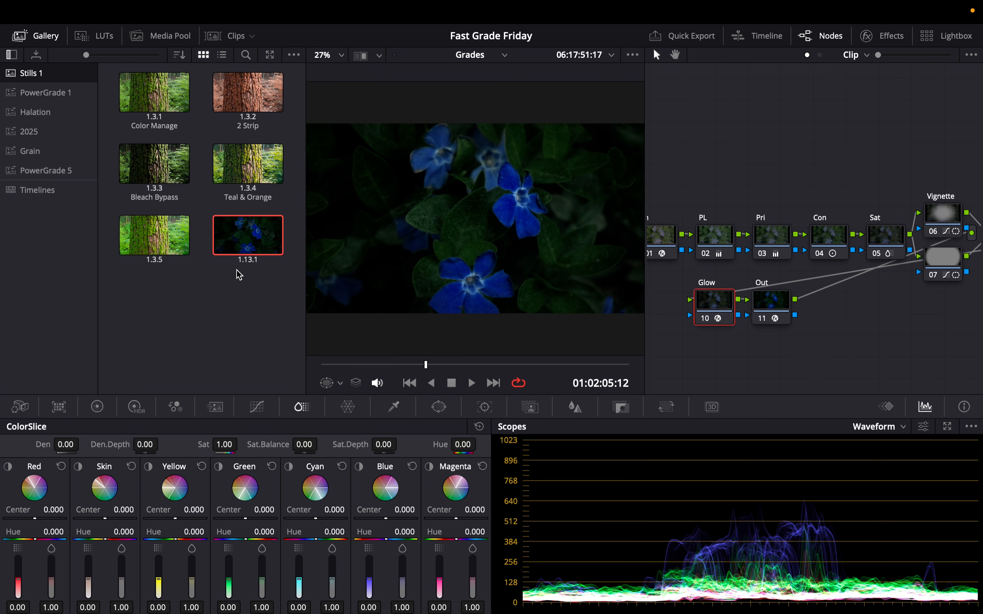
# Step: Label the new still in the Gallery as "Muted Moody"
pyautogui.rightClick(250, 242)
pyautogui.click(291, 359)
pyautogui.write('Muted Moody')
# Step: Step through the timeline clips to the moss-covered tree clip, apply the Muted Moody still's grade, and close the Gallery
pyautogui.click(493, 383)
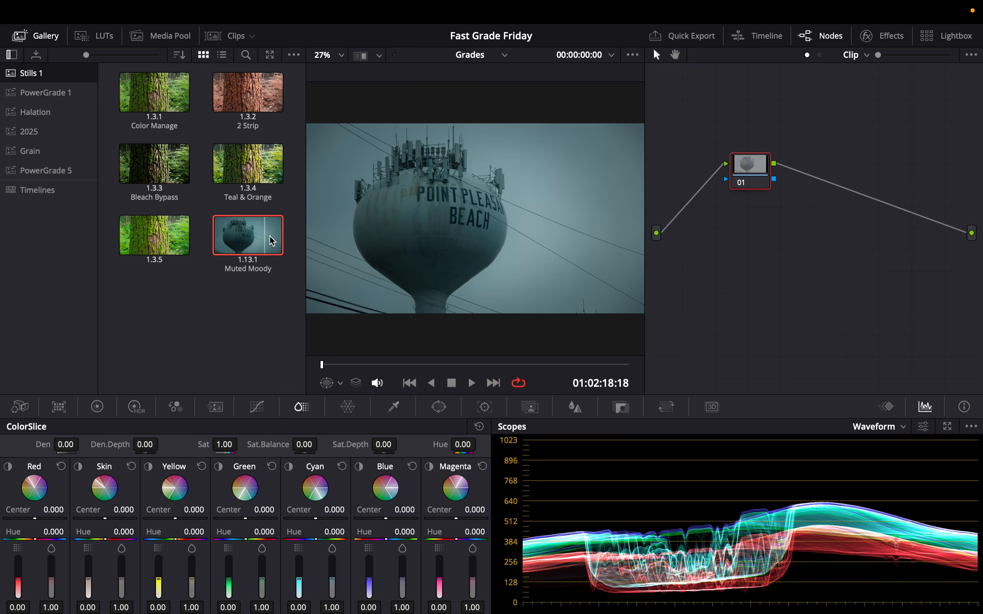
pyautogui.click(493, 383)
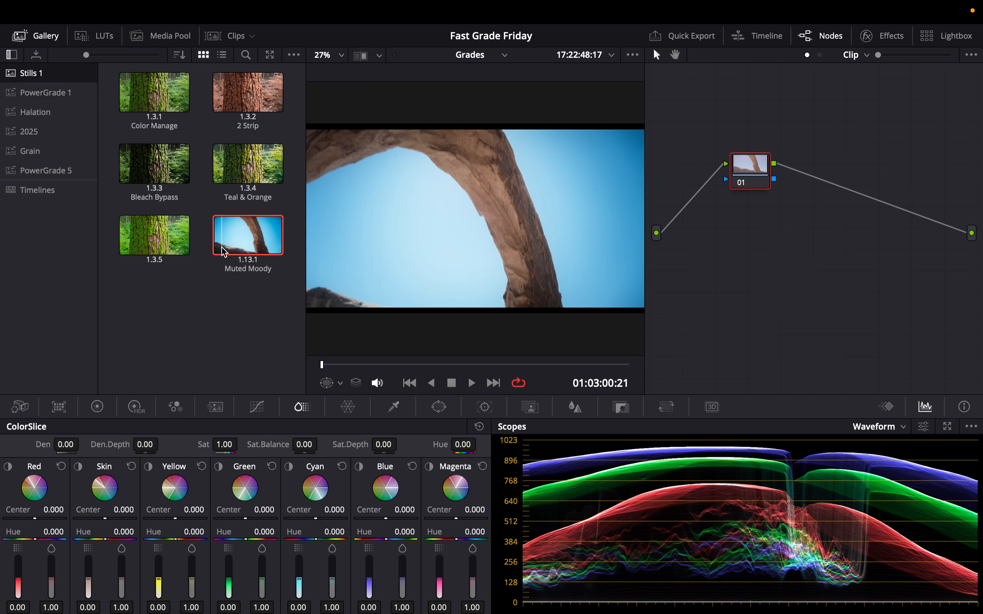
pyautogui.click(409, 382)
pyautogui.click(410, 383)
pyautogui.click(411, 383)
pyautogui.click(412, 383)
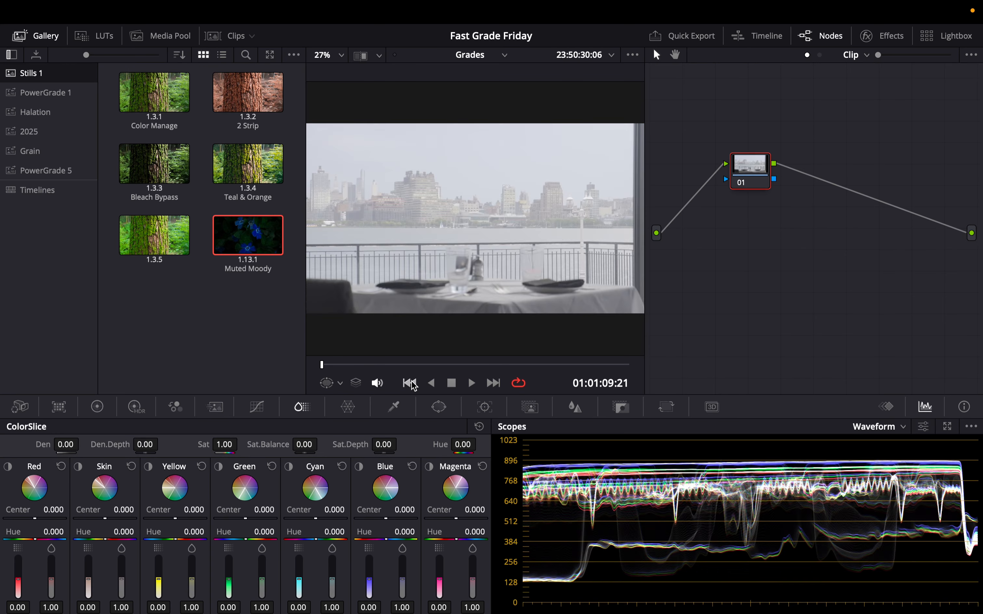
pyautogui.click(412, 383)
pyautogui.click(412, 383)
pyautogui.click(410, 383)
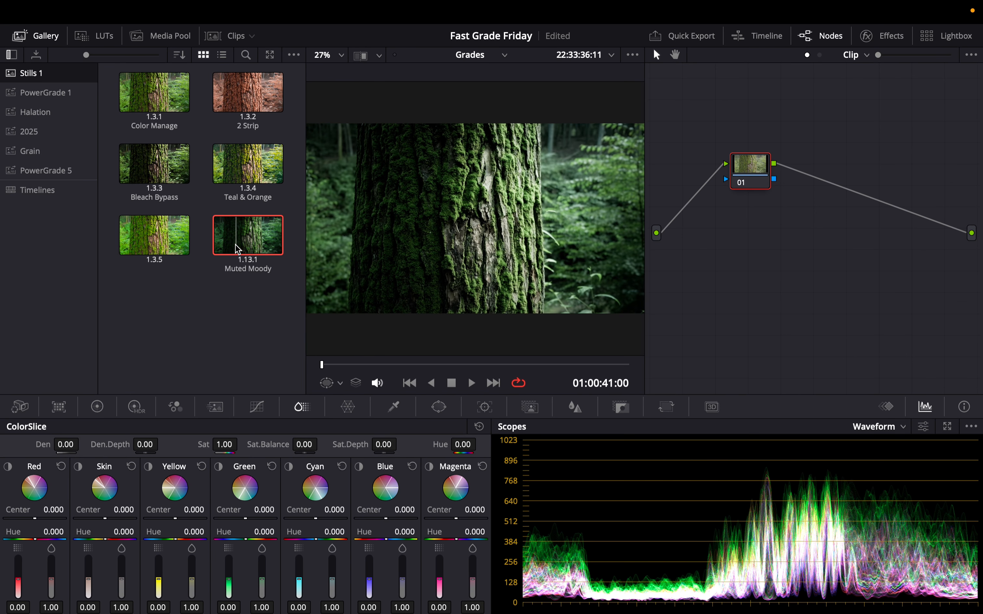
pyautogui.doubleClick(237, 249)
pyautogui.click(37, 36)
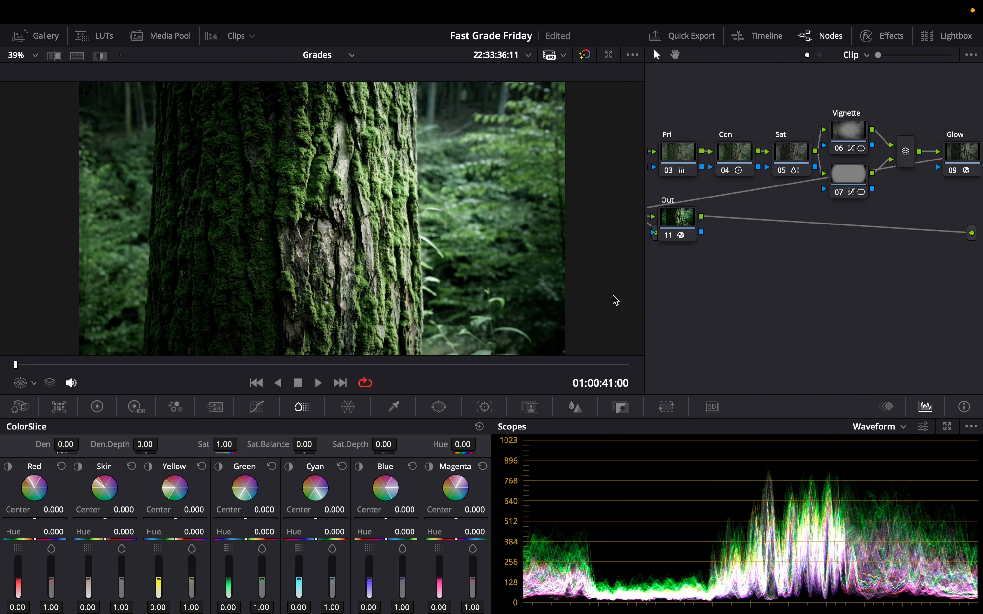
# Step: Select the Pri node and, on the color wheels, lower master gain to 0.80 and gamma to -0.02
pyautogui.hscroll(-5, 824, 184)
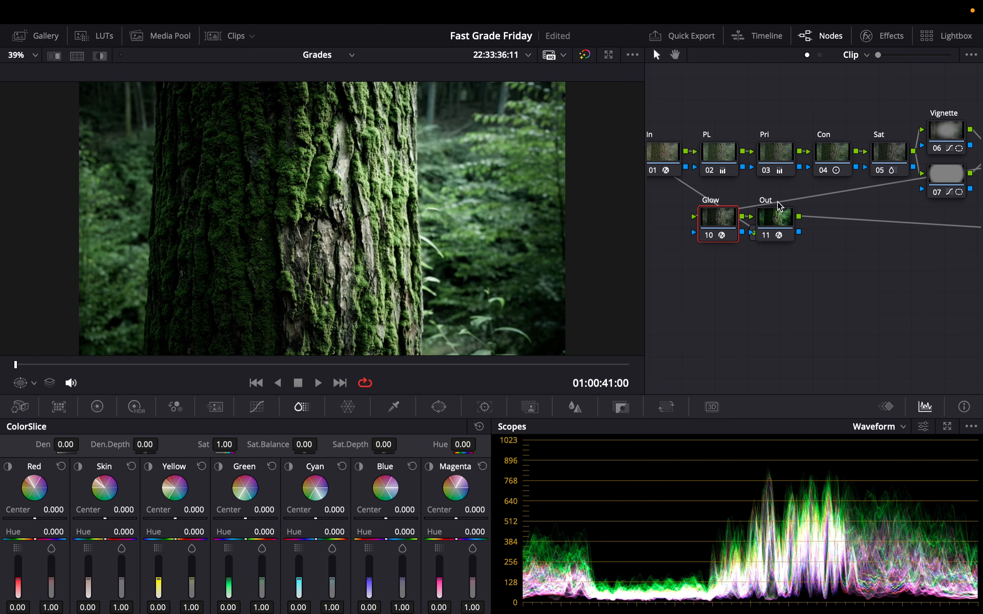
pyautogui.click(727, 159)
pyautogui.click(770, 159)
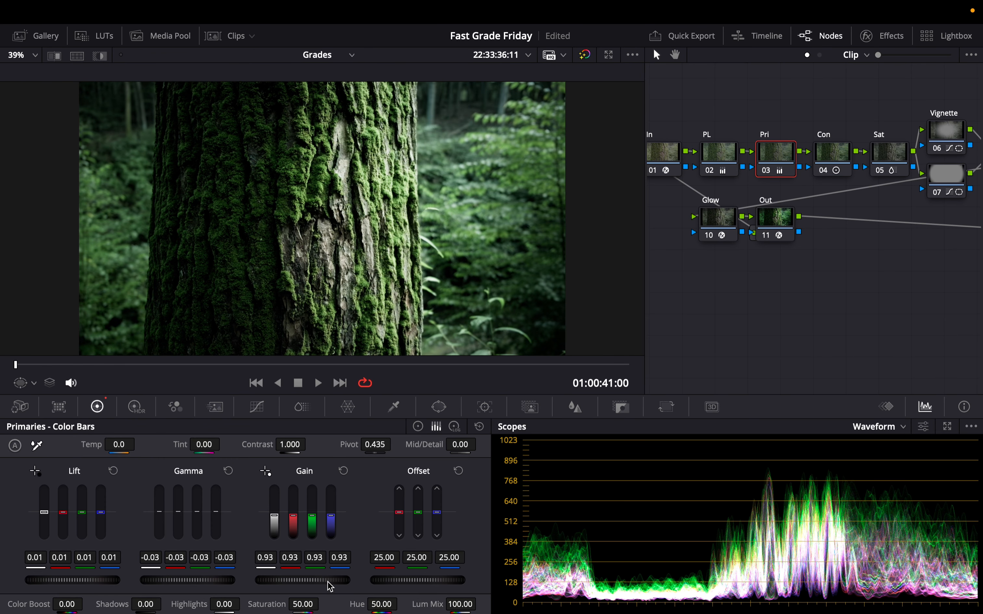
pyautogui.click(418, 426)
pyautogui.moveTo(303, 580); pyautogui.dragTo(279, 580)
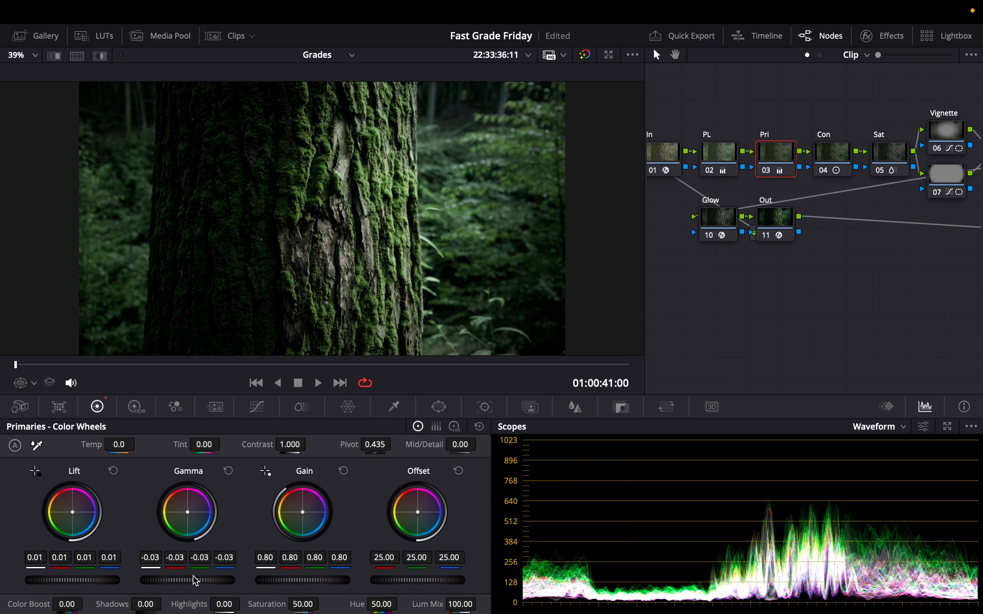
pyautogui.moveTo(188, 580); pyautogui.dragTo(187, 580)
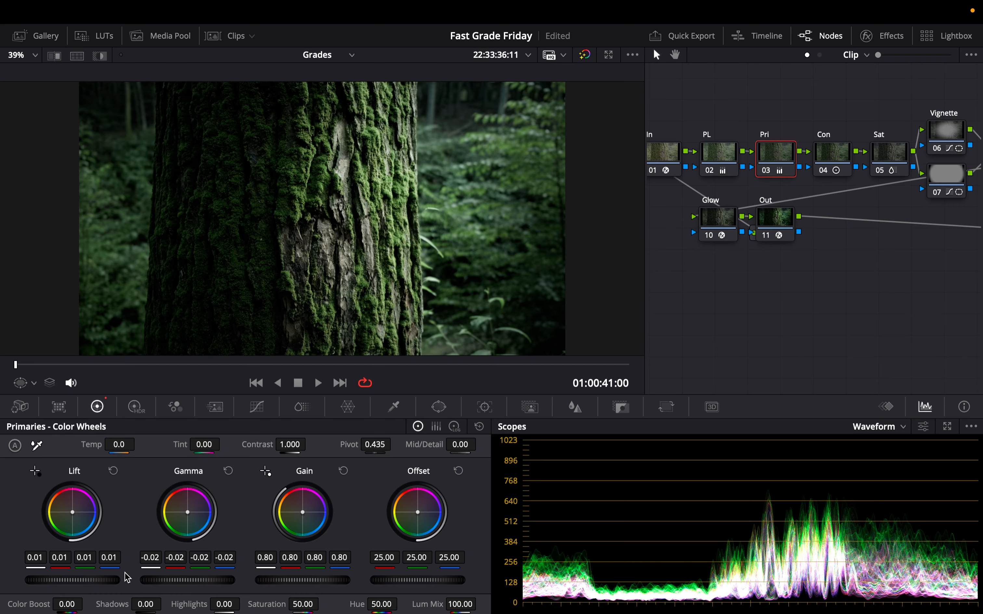
# Step: Adjust the Pri node to lift 0.03, gain 0.70 and gamma -0.03, toggling the node to compare
pyautogui.hotkey('ctrl', 'd')
pyautogui.hotkey('ctrl', 'd')
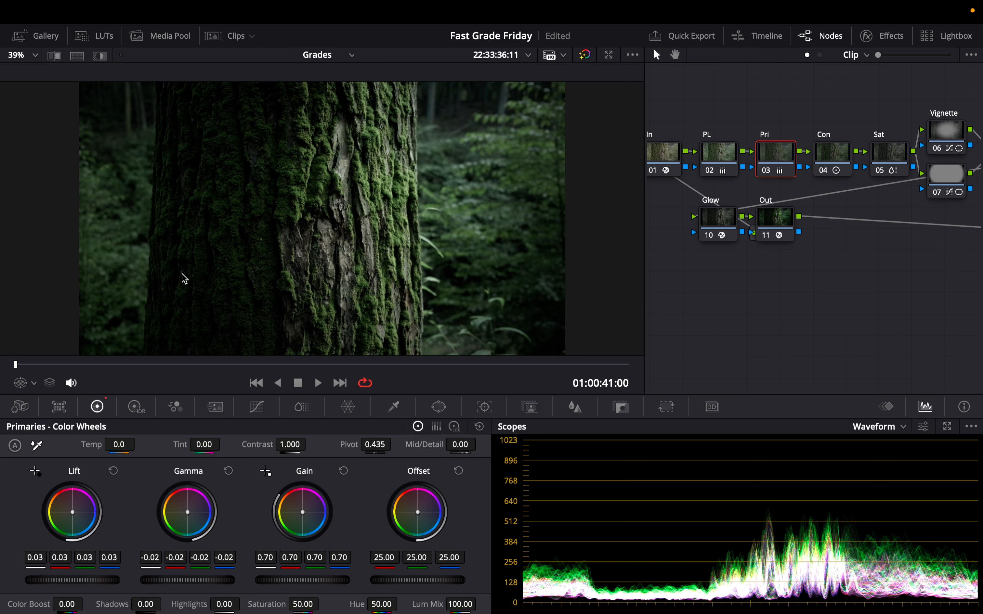
pyautogui.press('super+d')
pyautogui.press('super+d')
pyautogui.press('super+d')
pyautogui.press('super+d')
pyautogui.moveTo(185, 581); pyautogui.dragTo(179, 583)
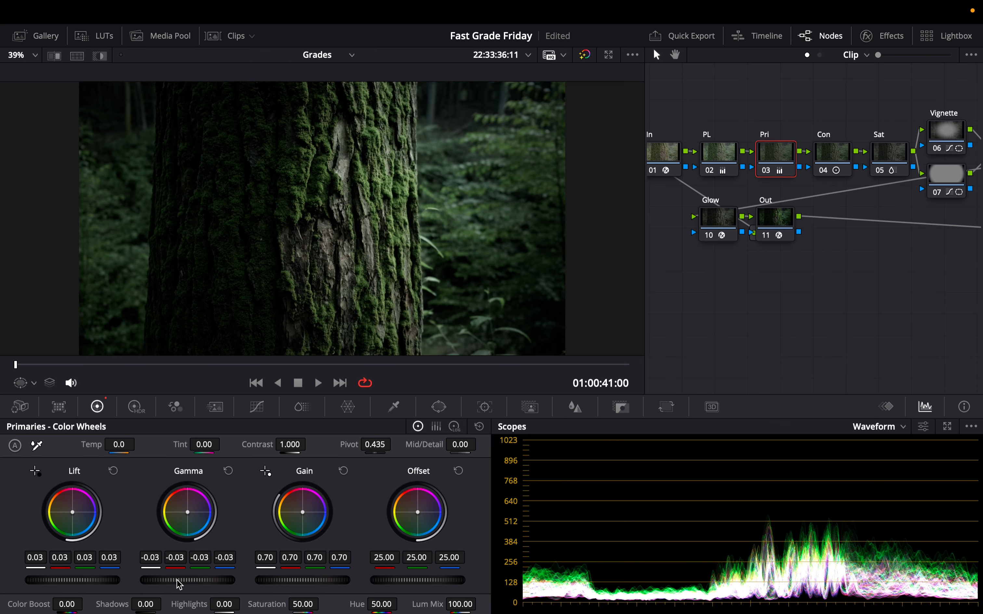
# Step: Add a parallel node beneath the second vignette node
pyautogui.hscroll(3, 917, 228)
pyautogui.click(884, 176)
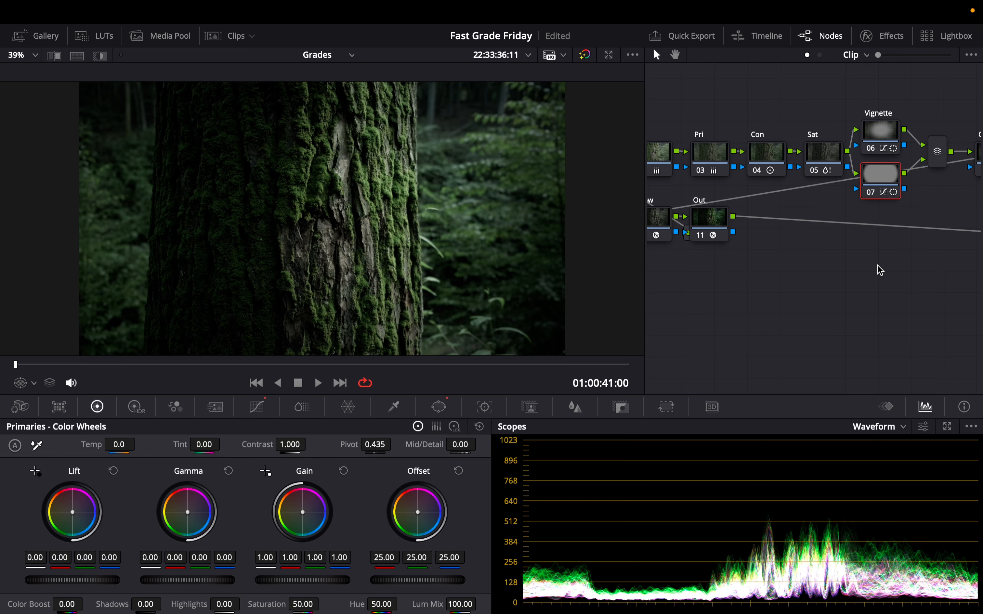
pyautogui.hotkey('alt', 'p')
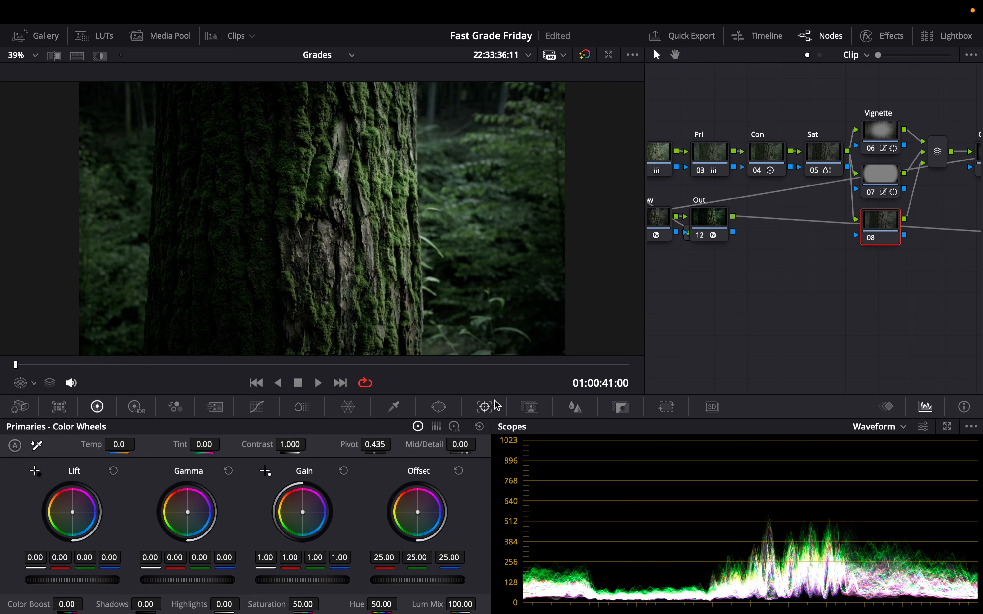
# Step: On the new parallel node, draw a four-point custom curve window around the tree trunk
pyautogui.click(257, 407)
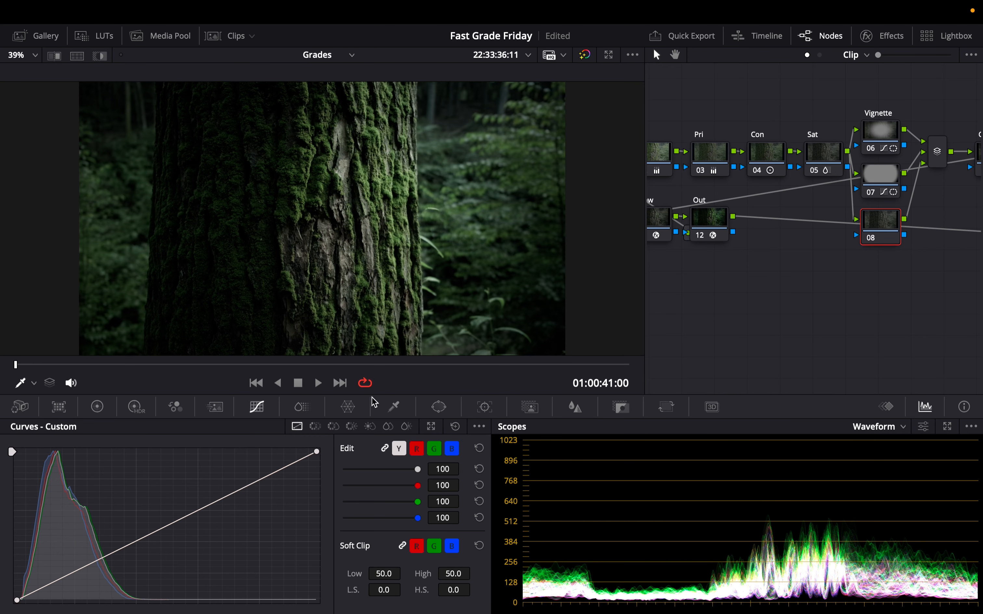
pyautogui.click(440, 407)
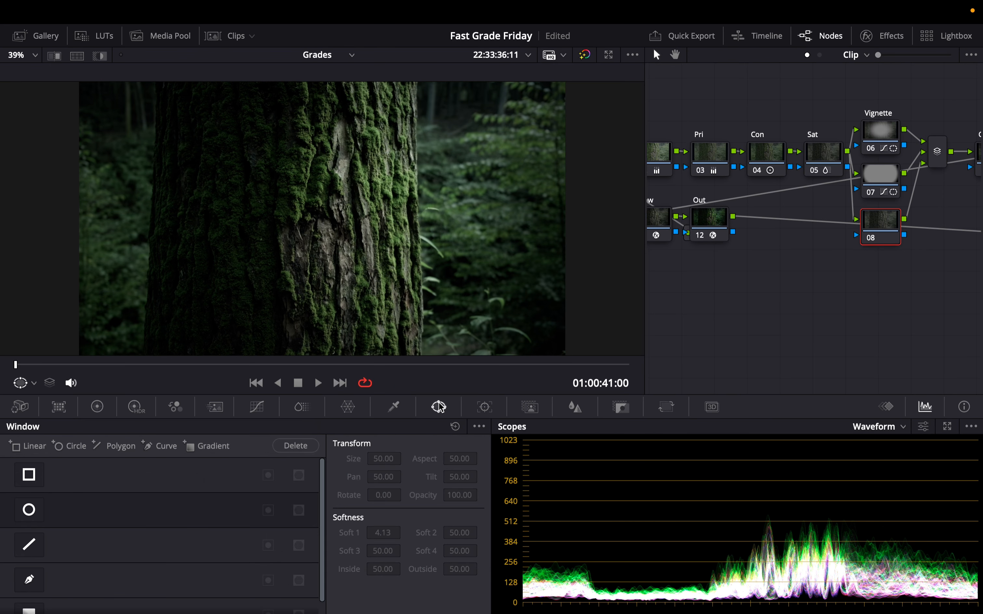
pyautogui.click(29, 579)
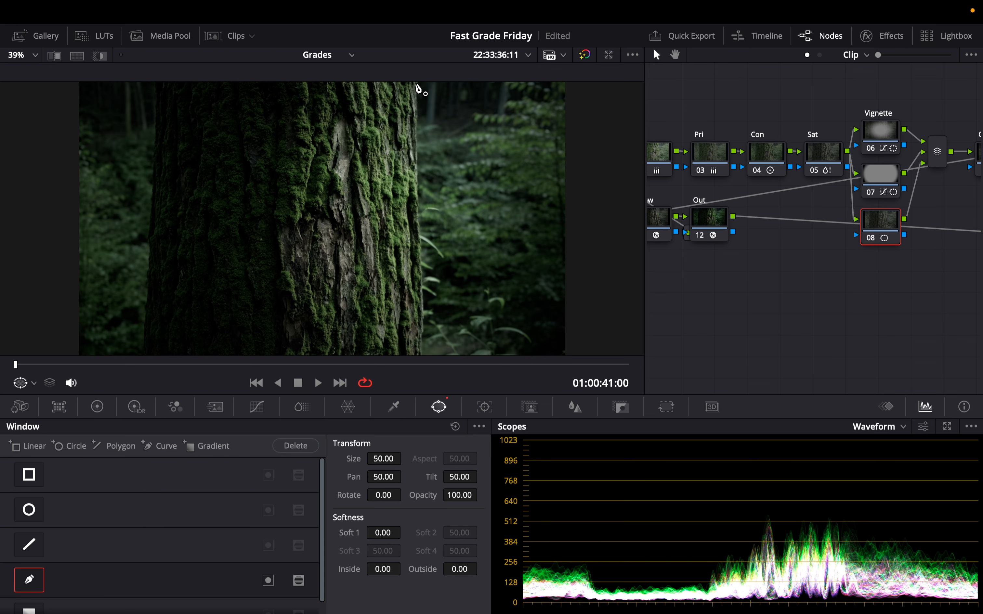
pyautogui.click(415, 84)
pyautogui.click(421, 352)
pyautogui.click(145, 352)
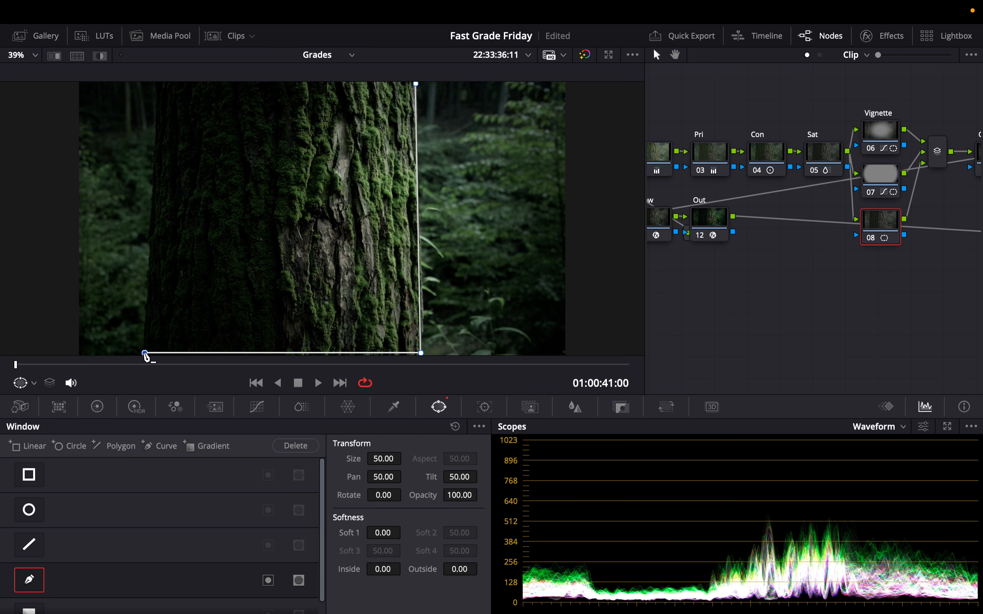
pyautogui.click(157, 84)
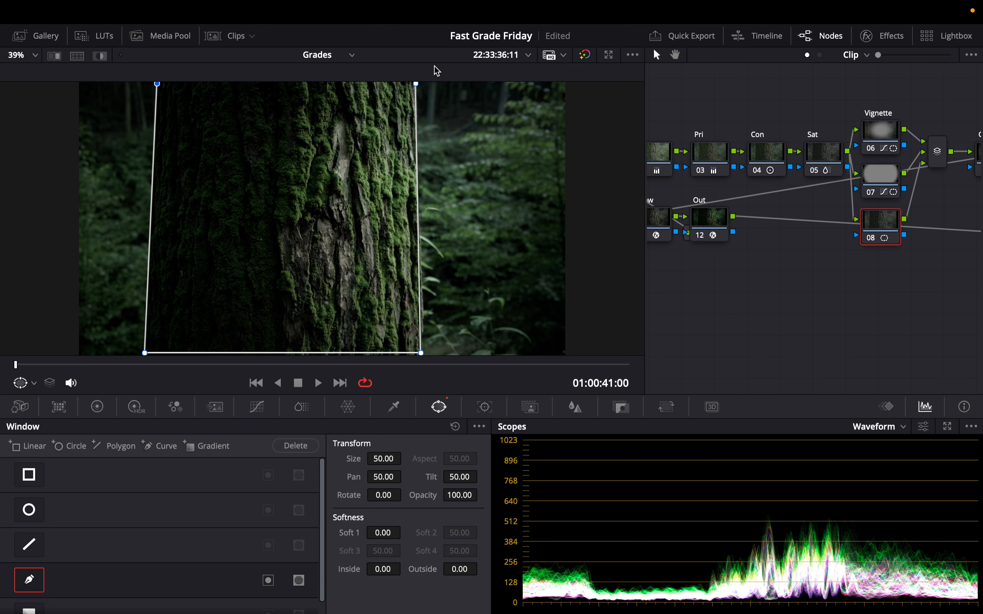
pyautogui.click(415, 84)
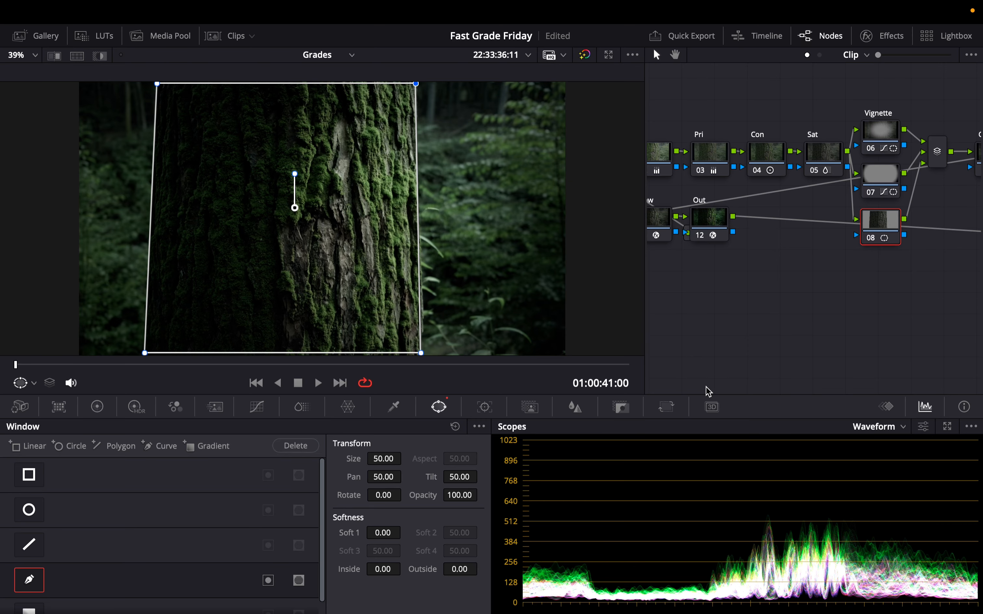
# Step: Add a midpoint to the luma curve and raise it slightly to brighten the trunk
pyautogui.click(257, 408)
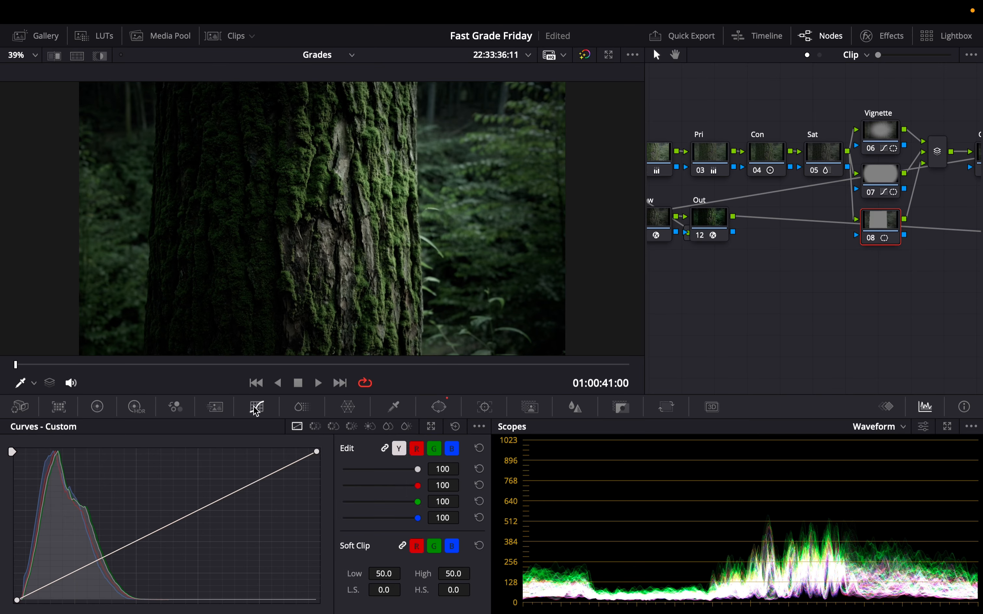
pyautogui.click(174, 524)
pyautogui.moveTo(180, 538); pyautogui.dragTo(177, 532)
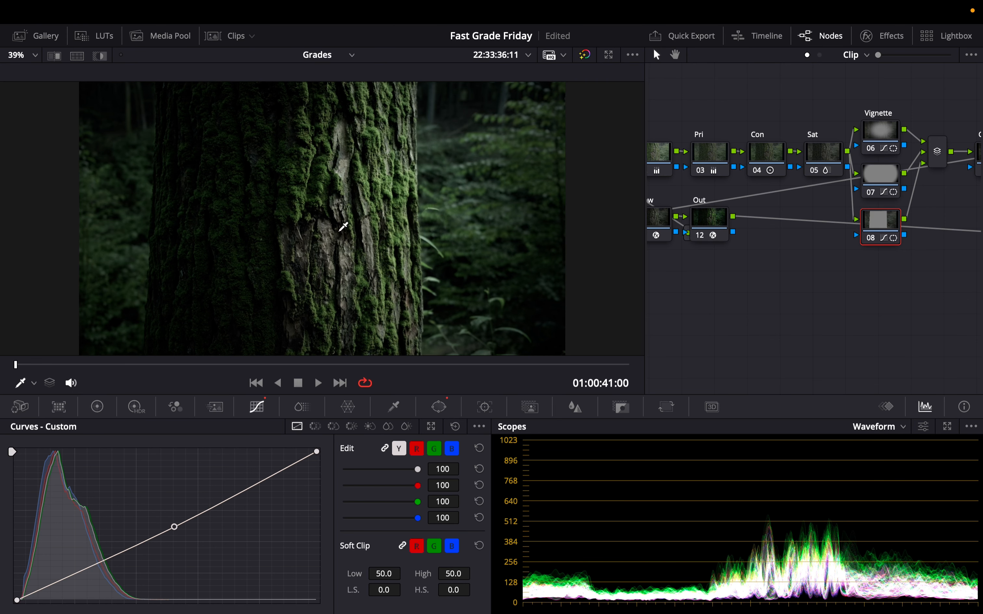
# Step: Toggle the node and view the tree clip full screen to review the trunk grade
pyautogui.press('super+d')
pyautogui.press('super+d')
pyautogui.press('super+d')
pyautogui.press('super+d')
pyautogui.press('super+f')
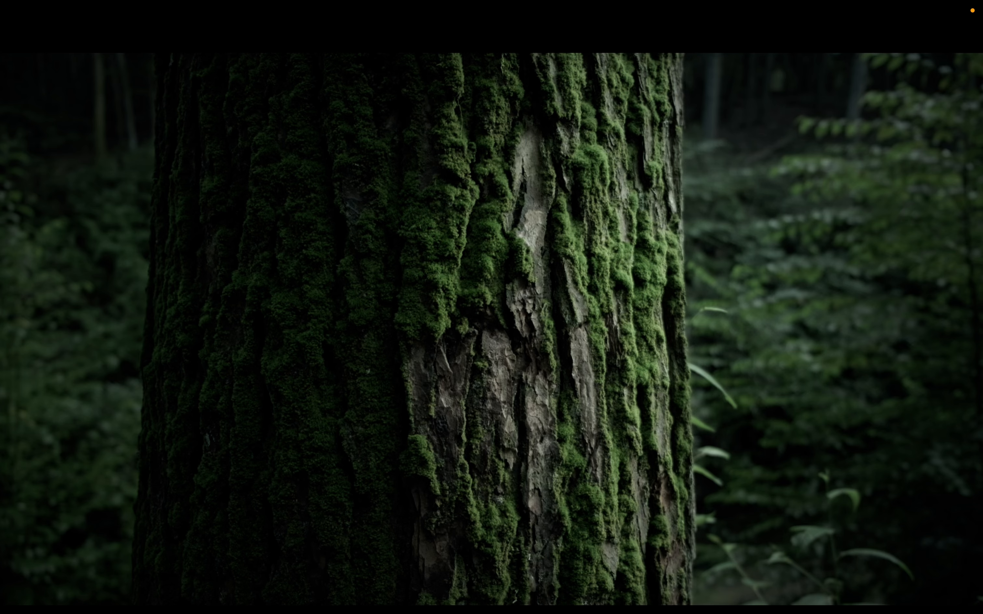
pyautogui.press('super+f')
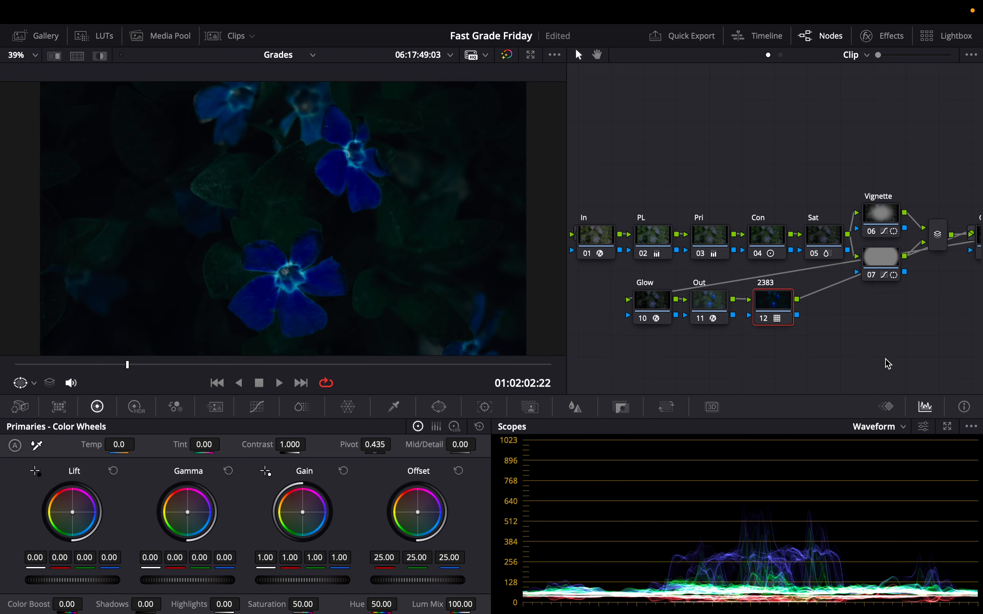
# Step: On the flower clip, toggle the grade bypass to compare with the original, then save the project
pyautogui.press('super+d')
pyautogui.press('super+d')
pyautogui.hotkey('shift', 'd')
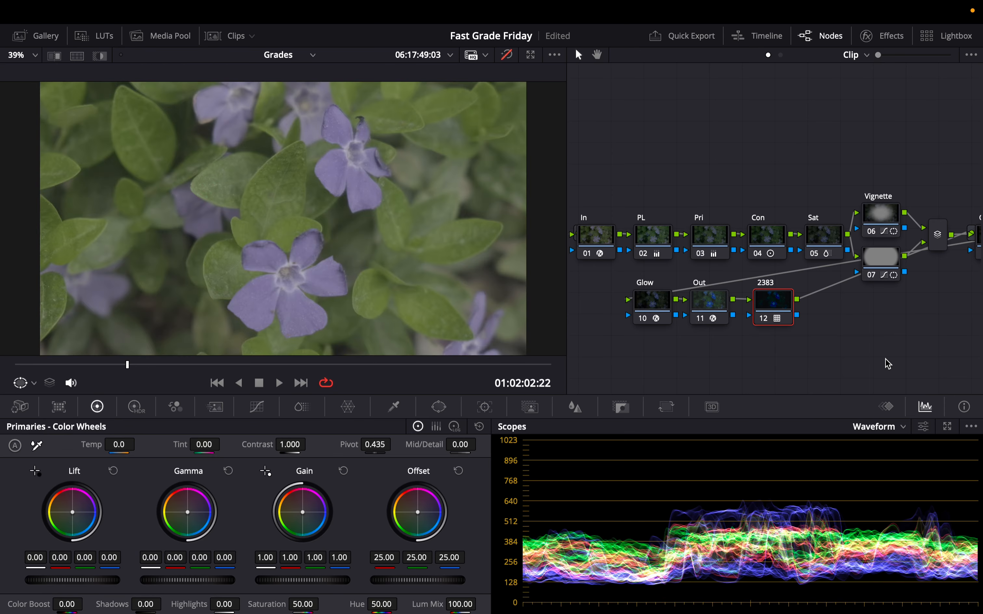
pyautogui.hotkey('shift', 'd')
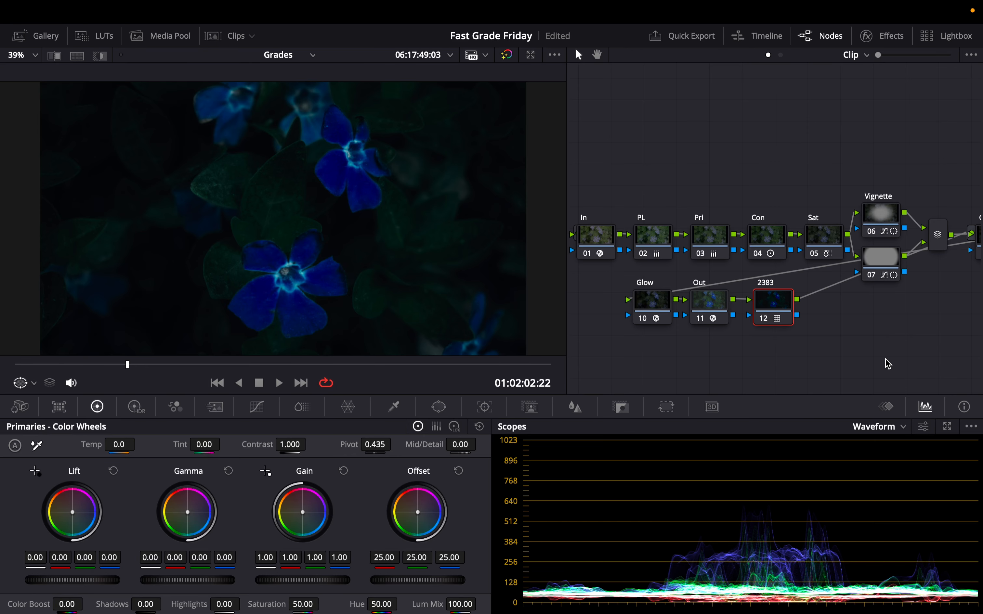
pyautogui.hotkey('ctrl', 's')
# Step: Change the 2383 node's LUT to Film Looks Rec709 Fujifilm 3513DI D55
pyautogui.rightClick(789, 305)
pyautogui.click(806, 450)
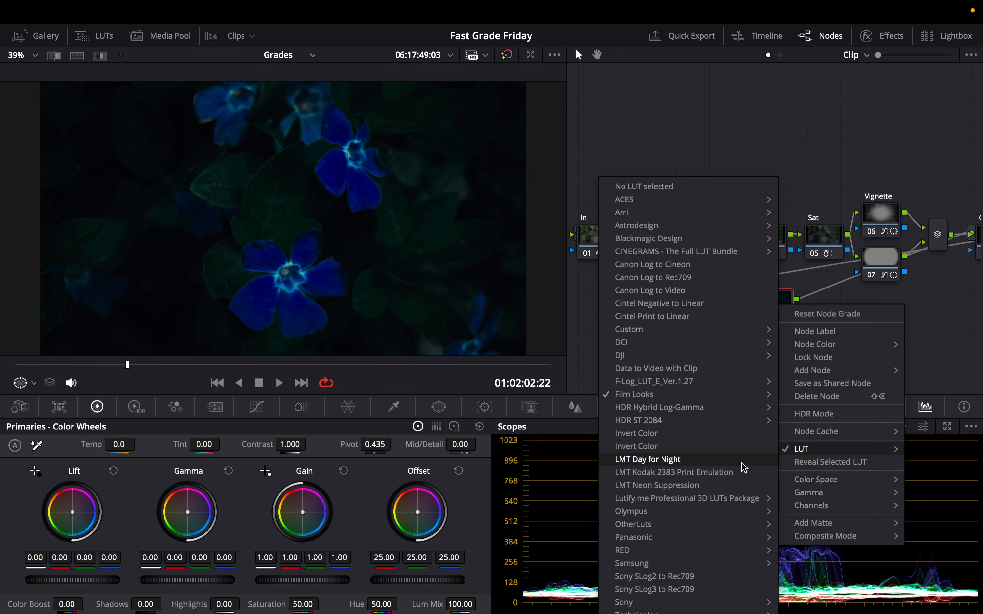
pyautogui.moveTo(677, 395)
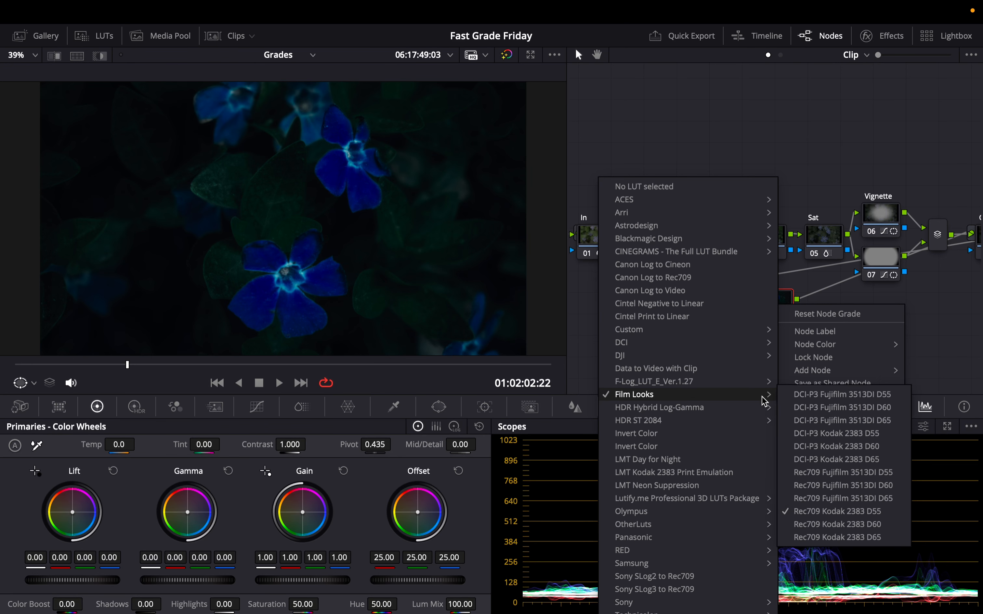
pyautogui.click(818, 474)
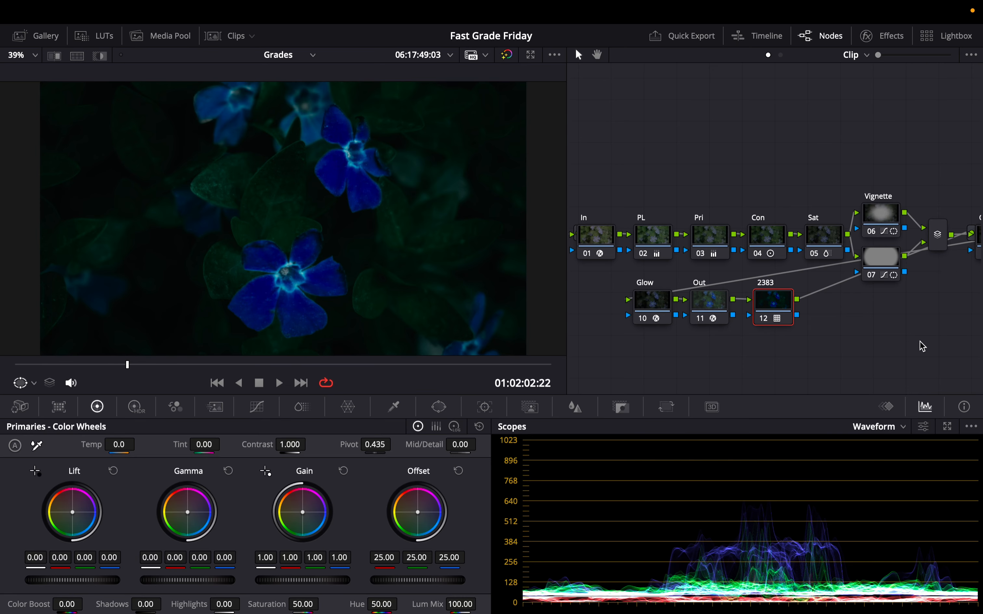